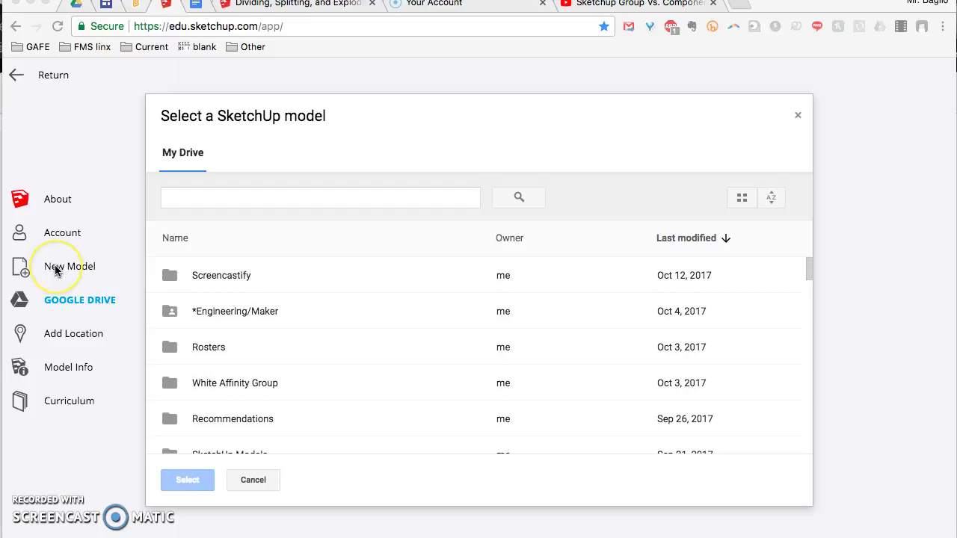
Start a new model from the Feet and Inches template and delete the default human figure.
click(56, 271)
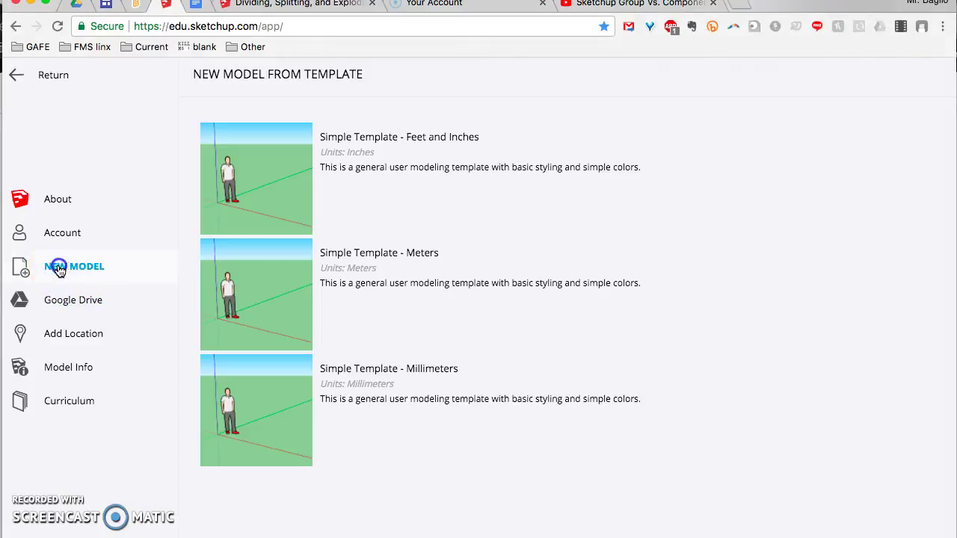
click(435, 139)
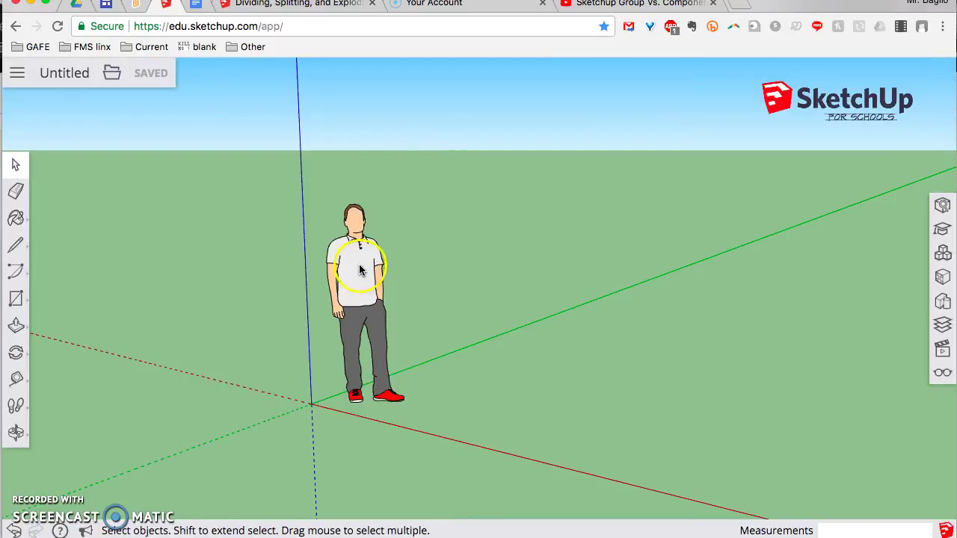
click(359, 270)
key(Delete)
click(300, 278)
click(560, 395)
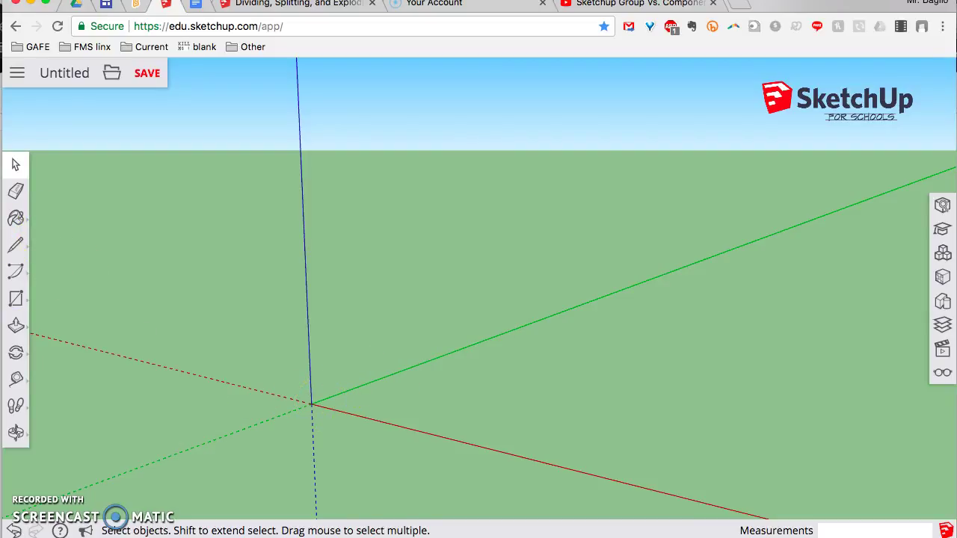
Draw a 3.5 by 16' rectangle on the ground starting at the axis origin.
click(18, 299)
click(58, 258)
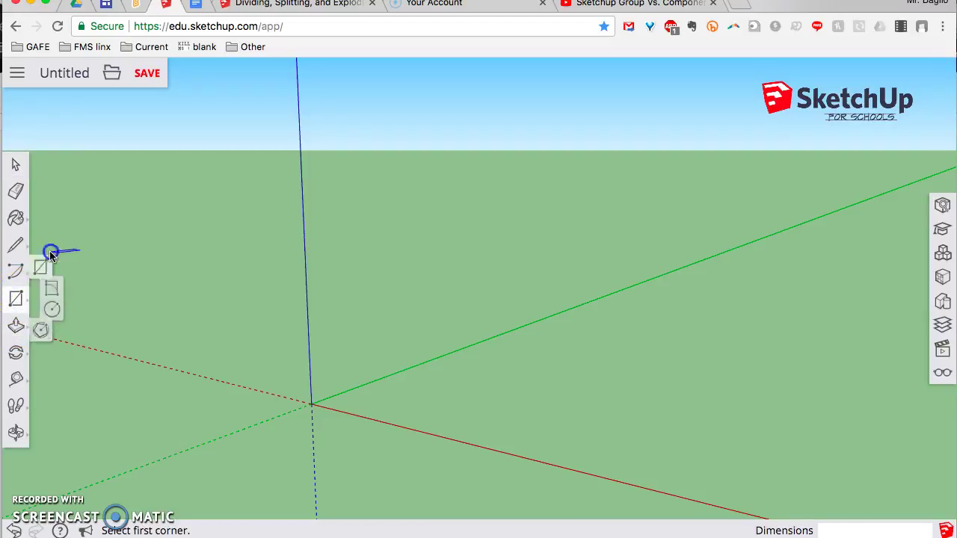
click(311, 403)
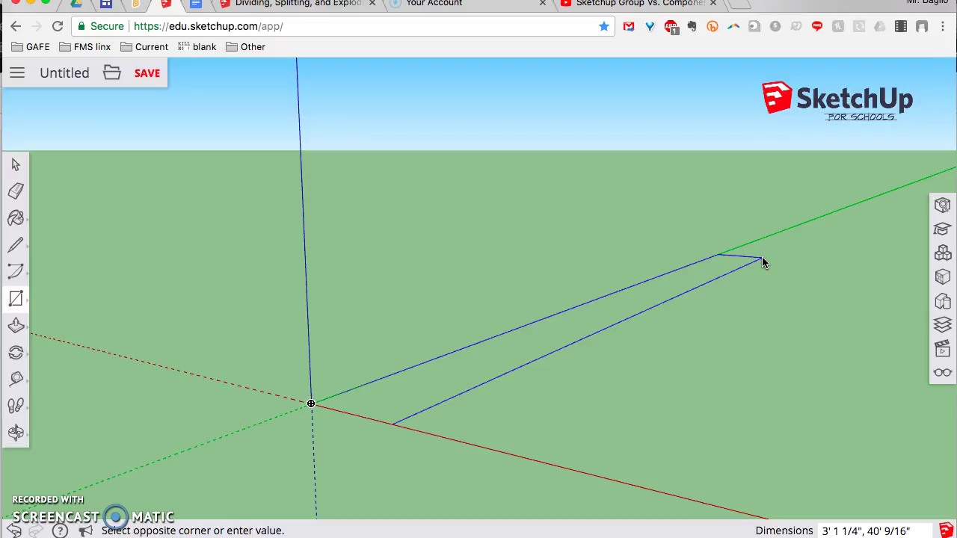
text(3.5,16')
key(Return)
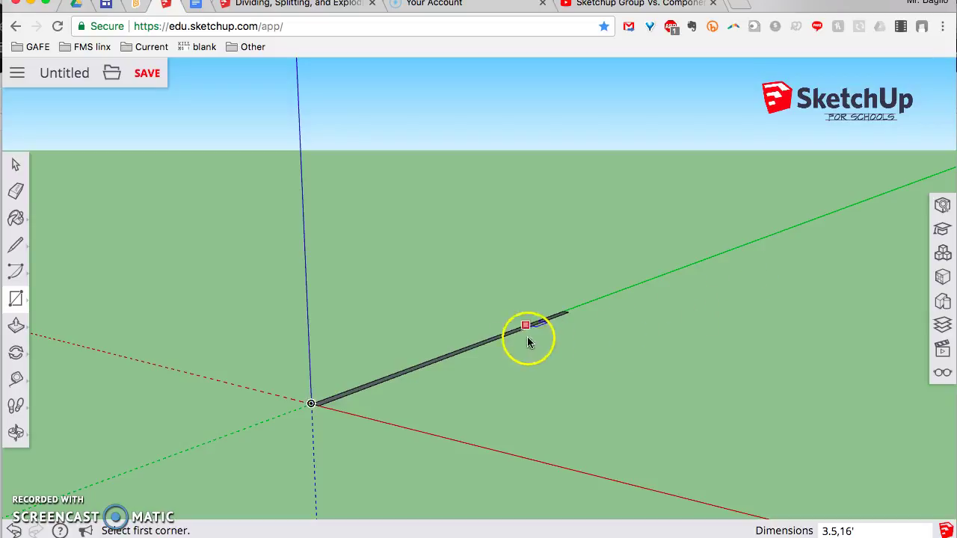
scroll(340, 390, down, 2)
scroll(341, 387, up, 5)
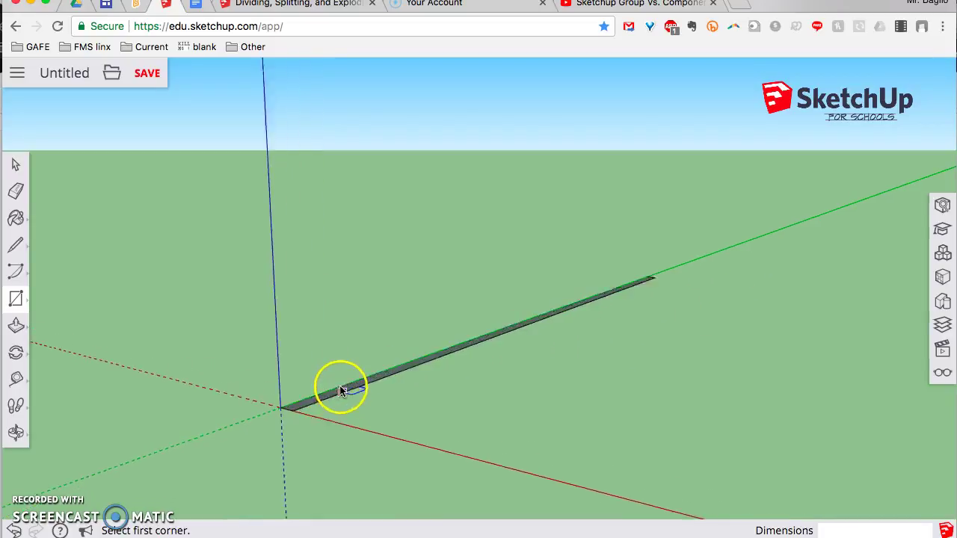
click(18, 327)
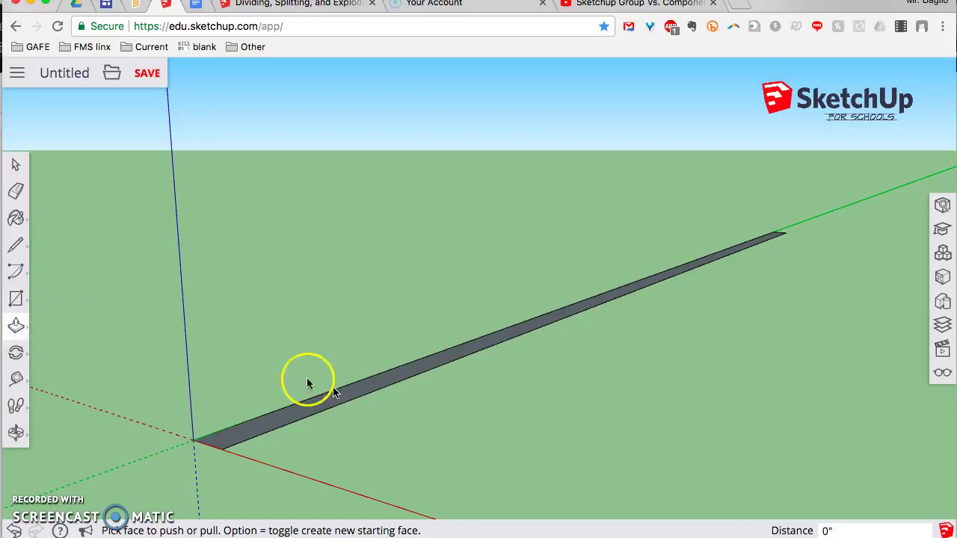
Push/Pull the rectangle up 1.5 inches into a solid board.
drag(340, 395, 343, 377)
text(1)
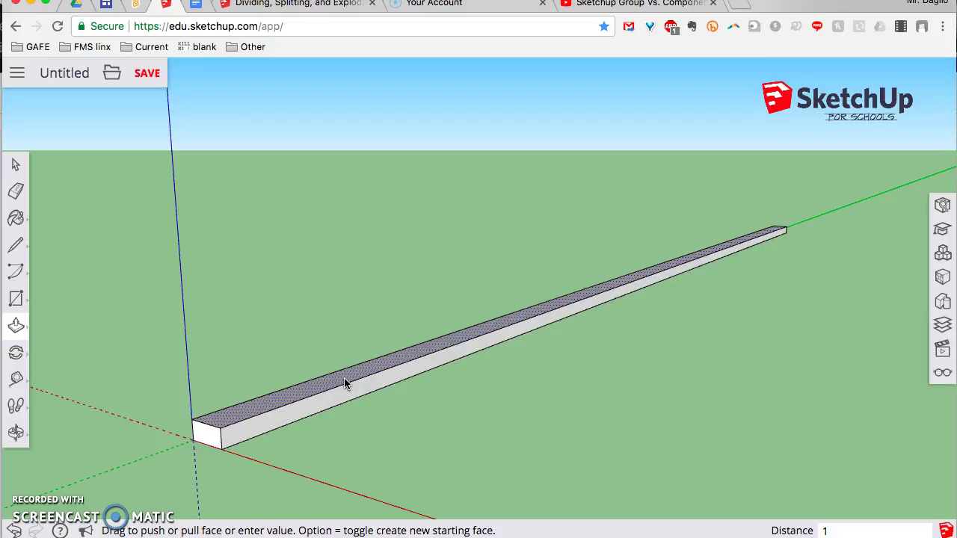
text(.5)
key(Return)
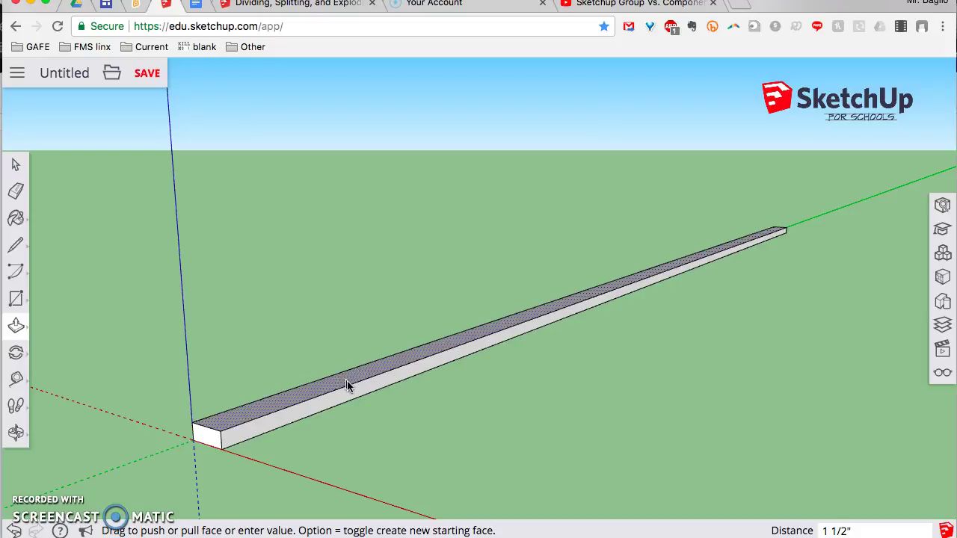
Select the whole board and make it a group.
click(18, 168)
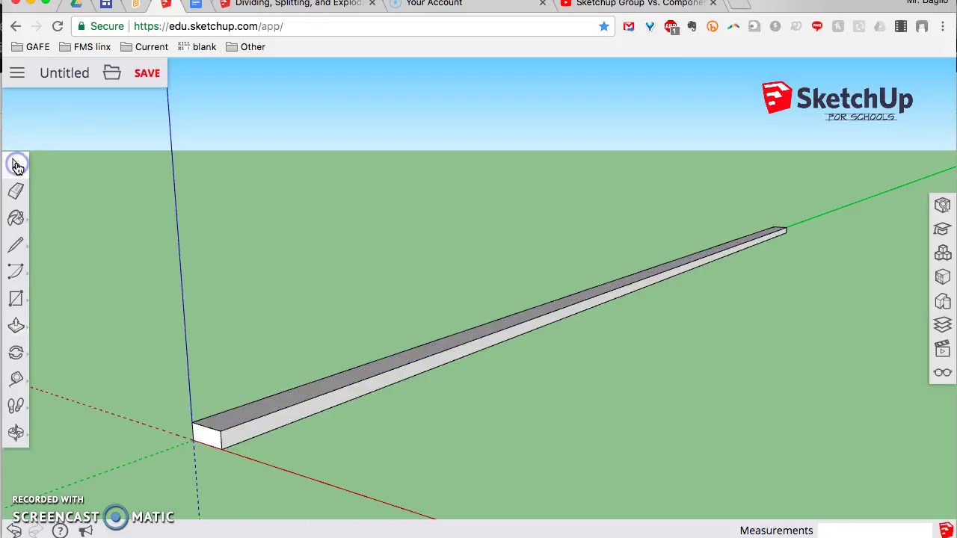
triple_click(385, 365)
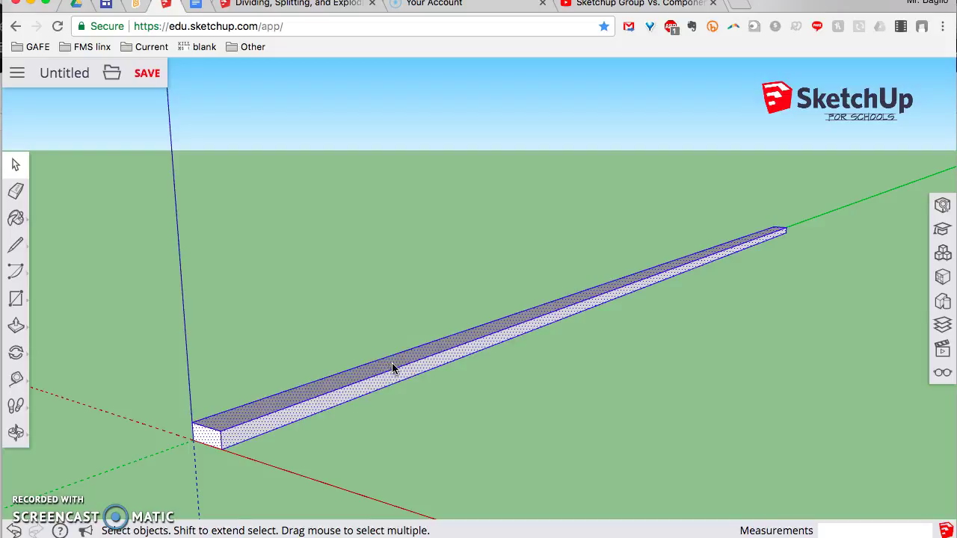
right_click(393, 366)
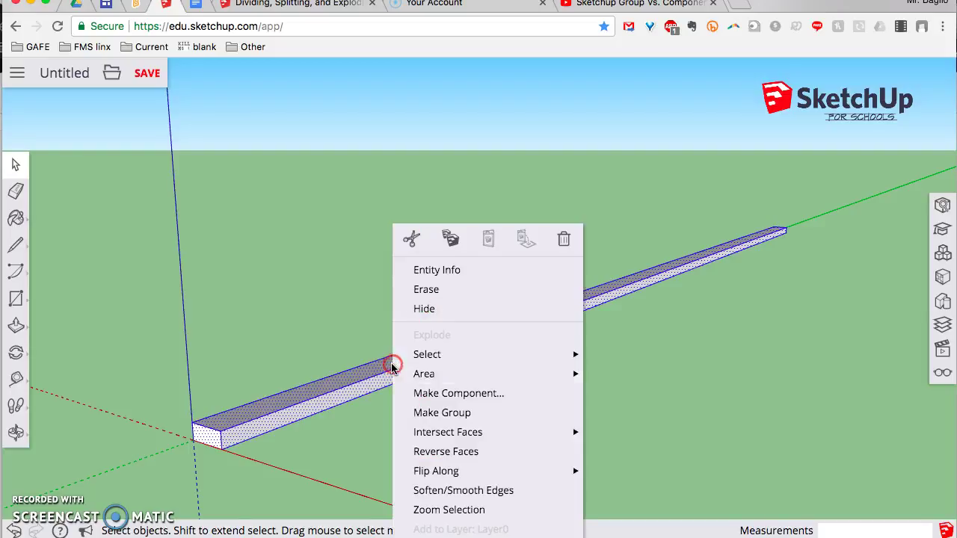
click(440, 413)
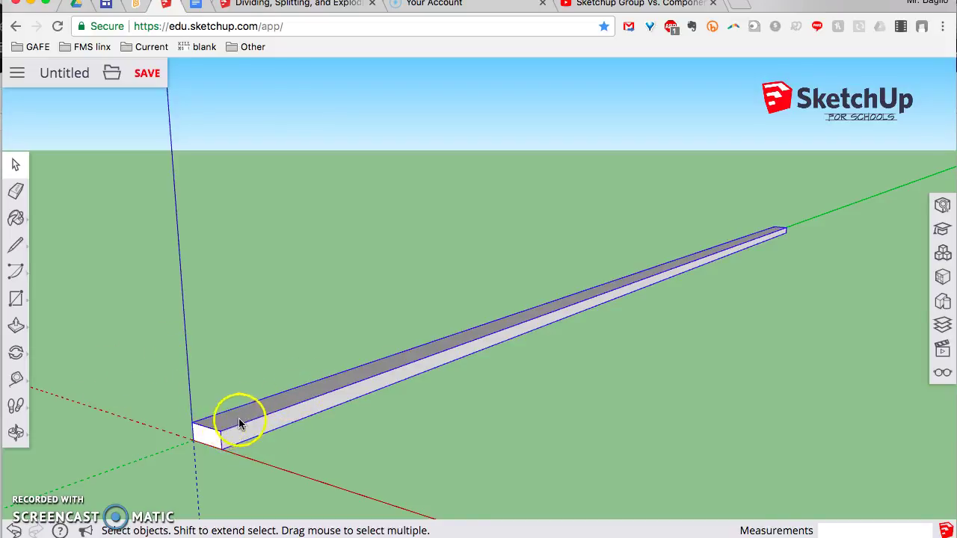
scroll(226, 424, down, 1)
scroll(227, 423, up, 3)
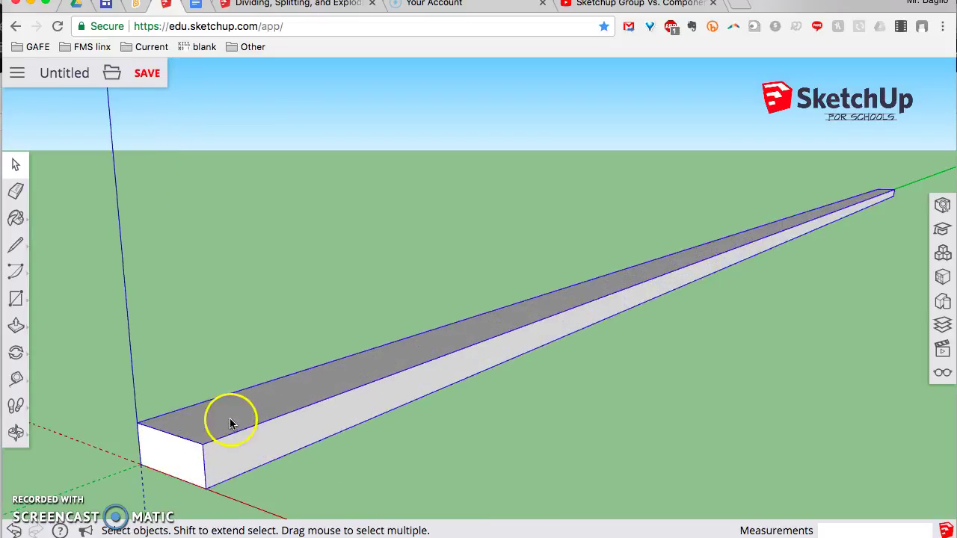
click(426, 465)
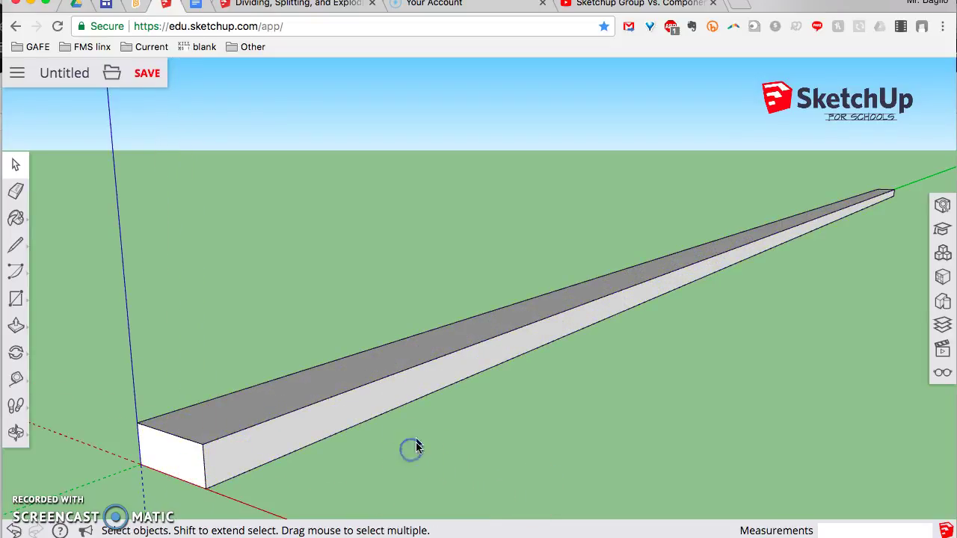
Draw a 3.5 by 1.5 rectangle across the board's near-end top face and select that slice.
click(15, 299)
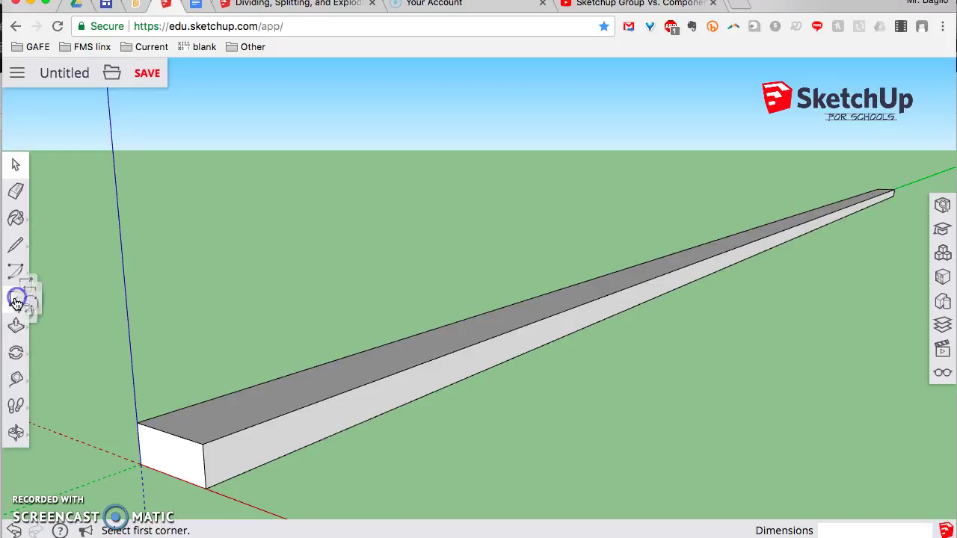
click(47, 258)
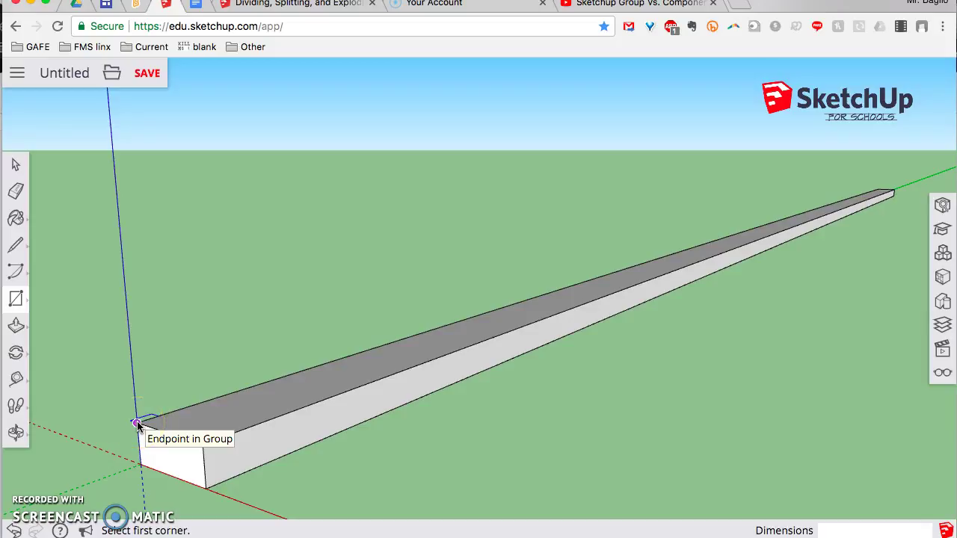
drag(137, 424, 232, 427)
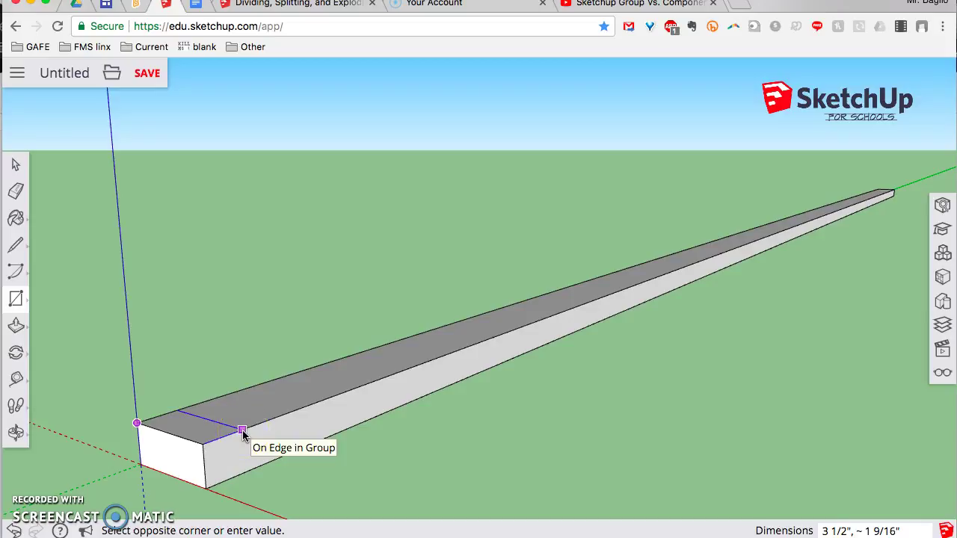
text(3.5,1.5)
key(Return)
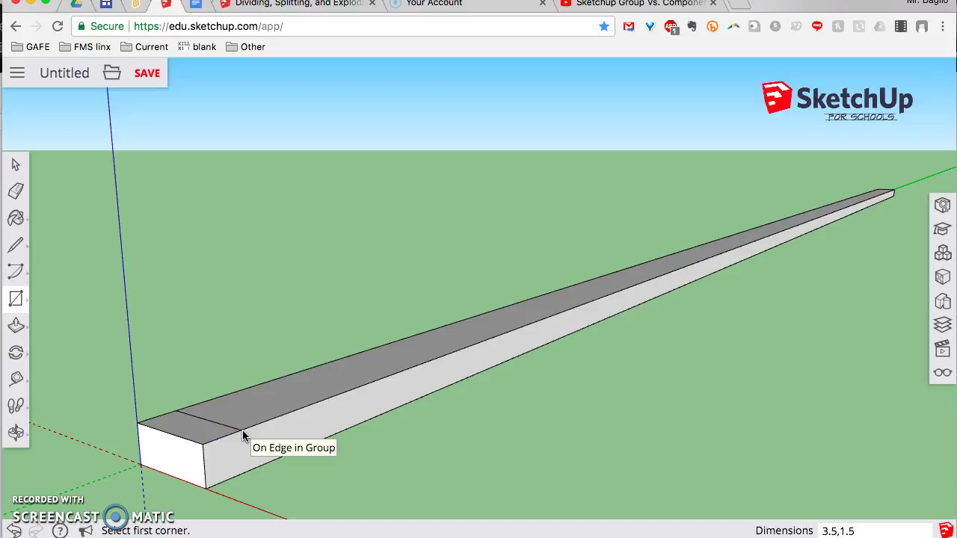
click(246, 433)
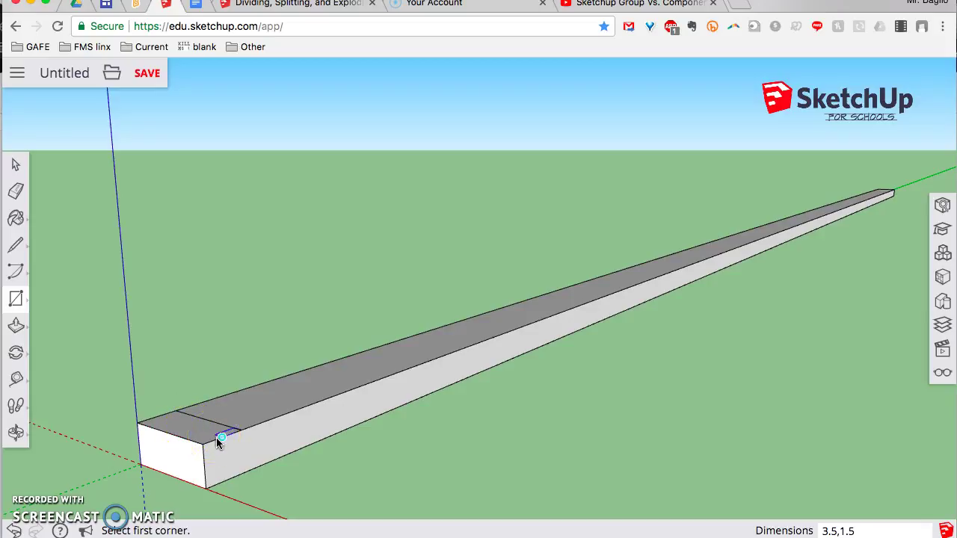
click(214, 439)
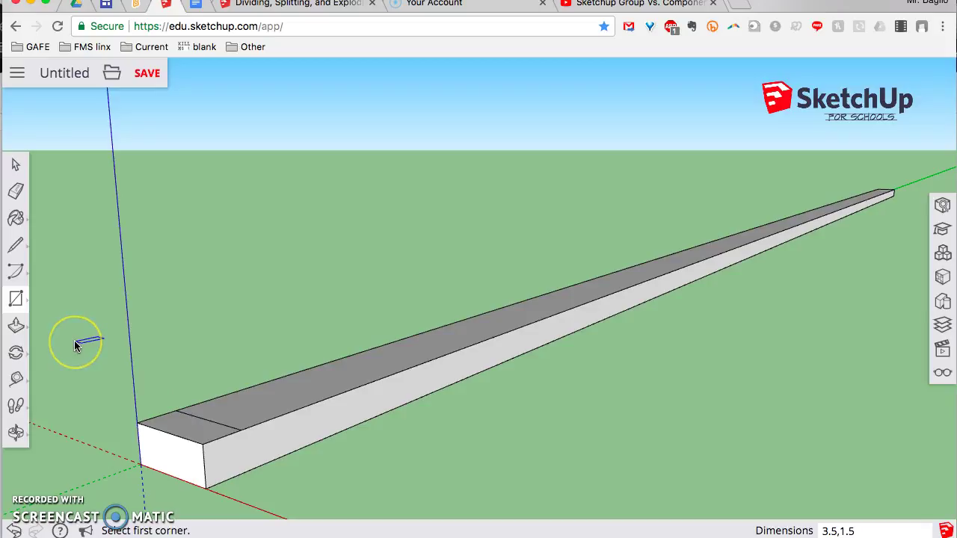
click(18, 271)
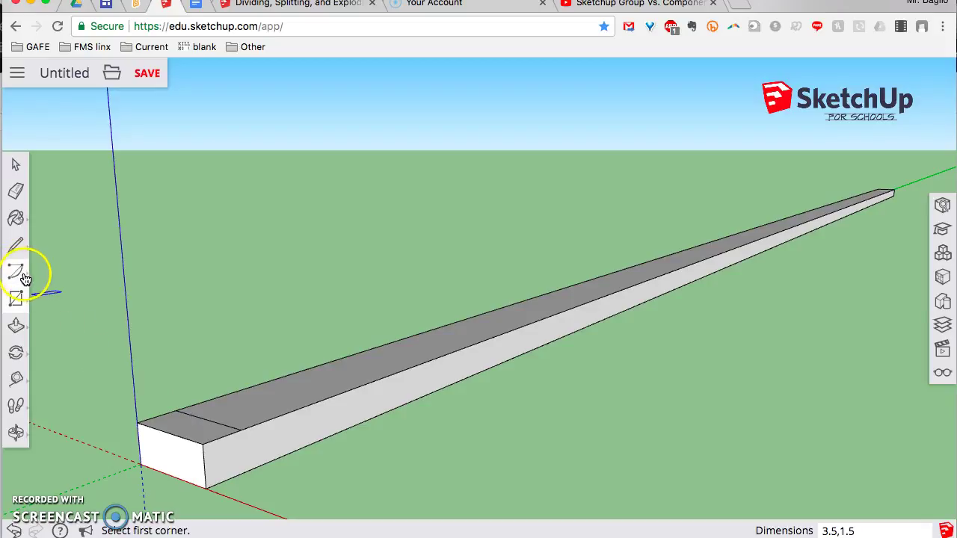
click(19, 166)
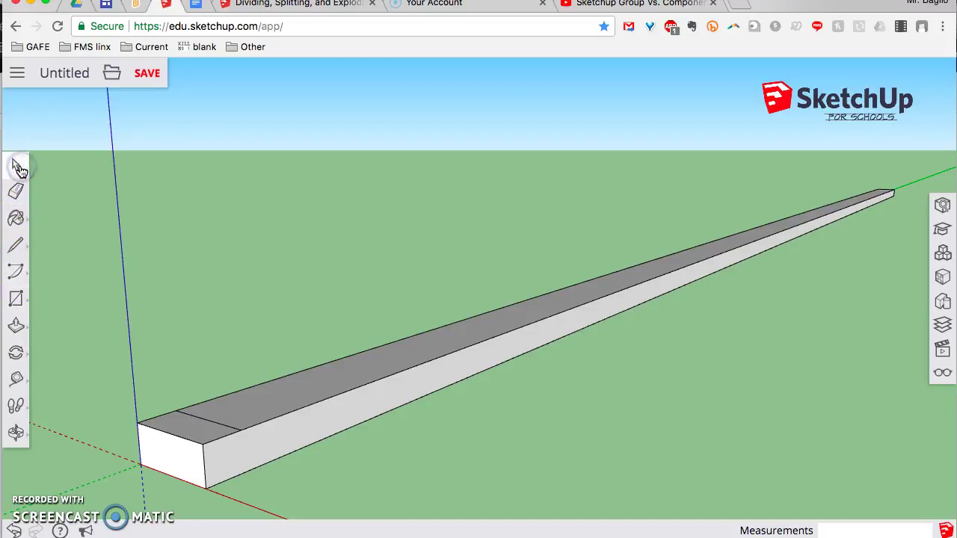
click(192, 431)
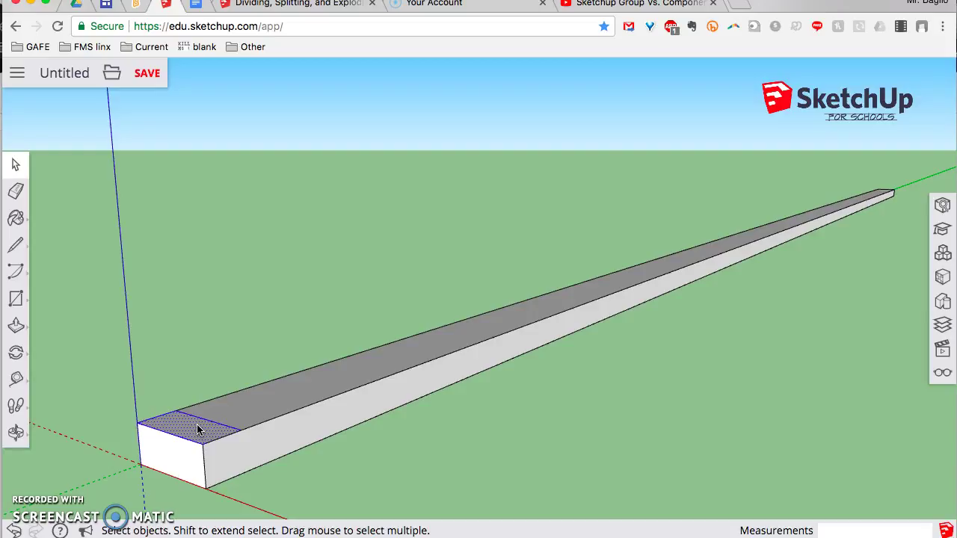
Make the selected end slice a component with the definition name 2x4.
click(199, 430)
right_click(181, 423)
click(246, 299)
click(440, 147)
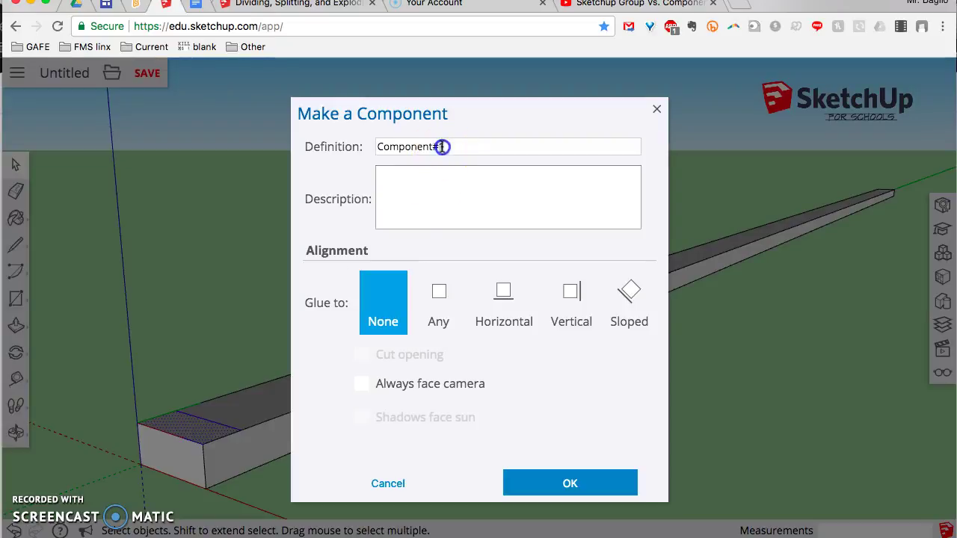
drag(441, 146, 358, 147)
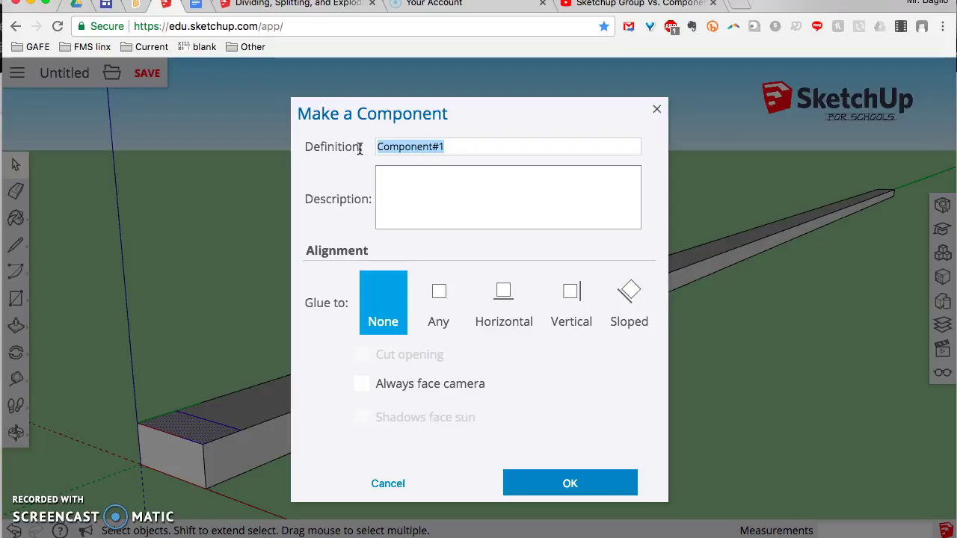
text(2x4)
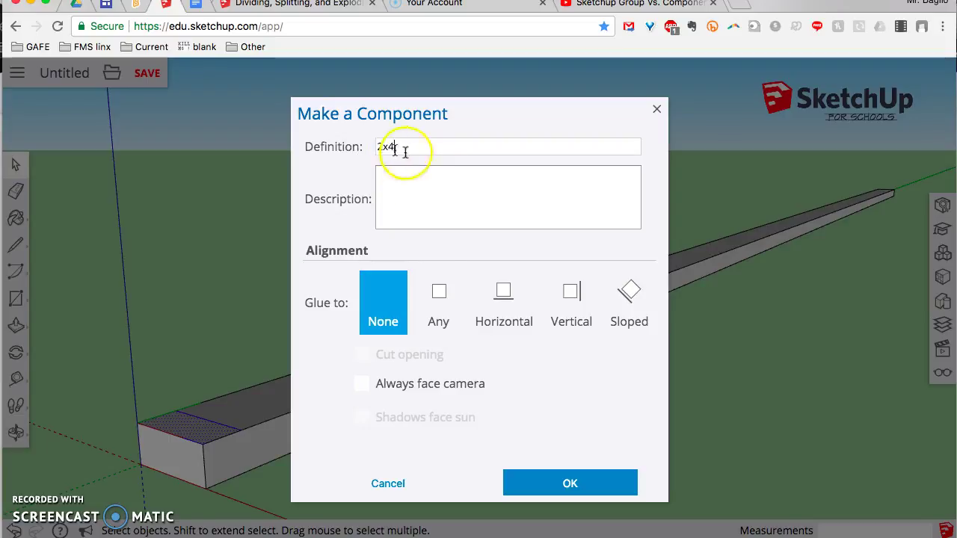
click(594, 485)
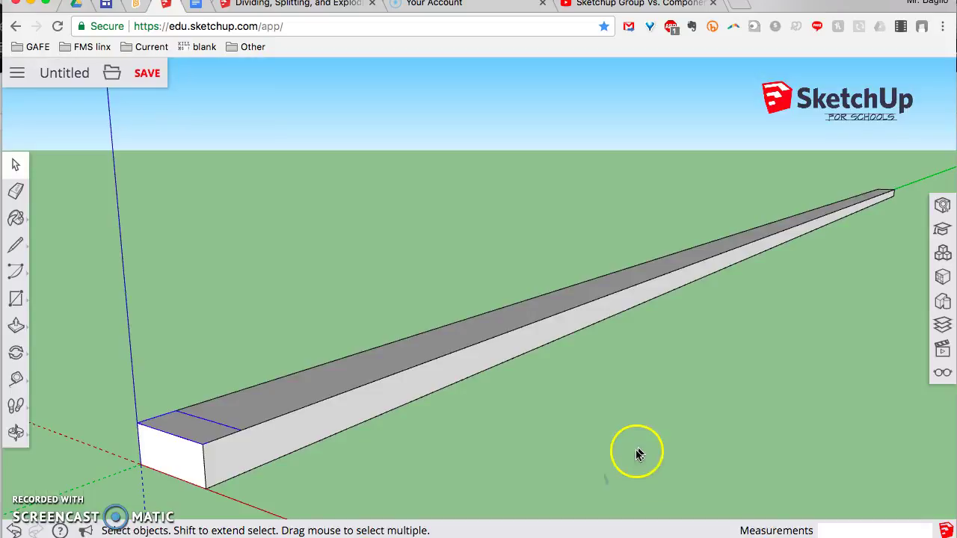
click(193, 431)
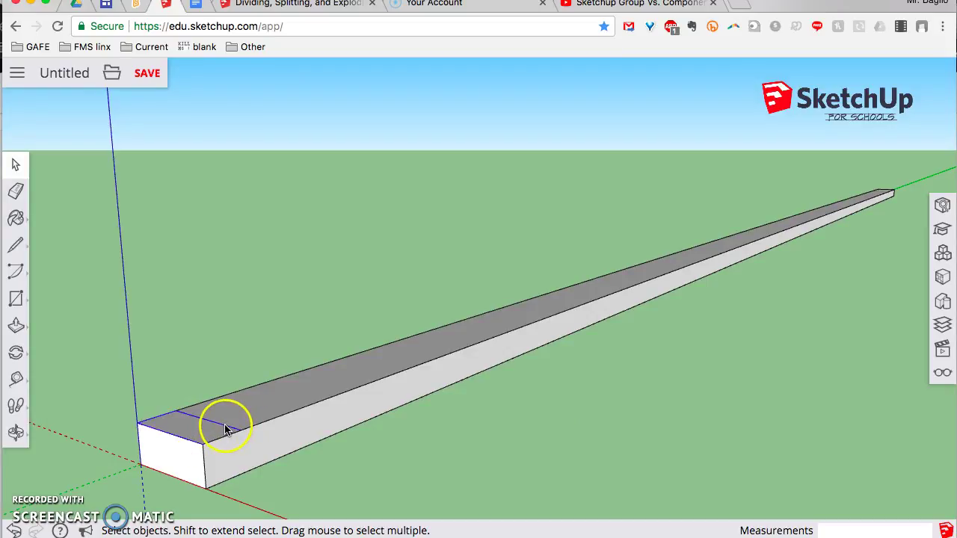
click(206, 433)
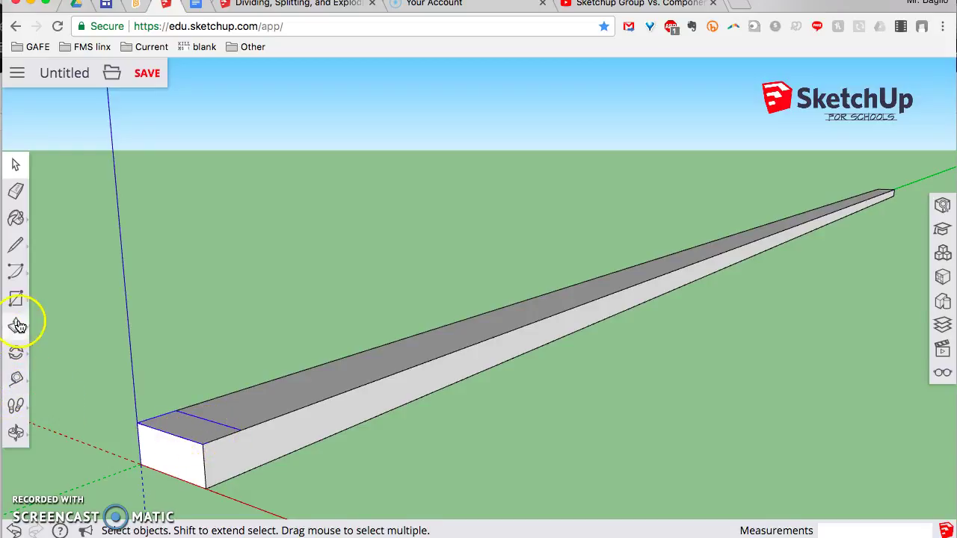
Copy the 2x4 slice 16 inches along the board and array it x10 along the length.
click(24, 355)
click(53, 321)
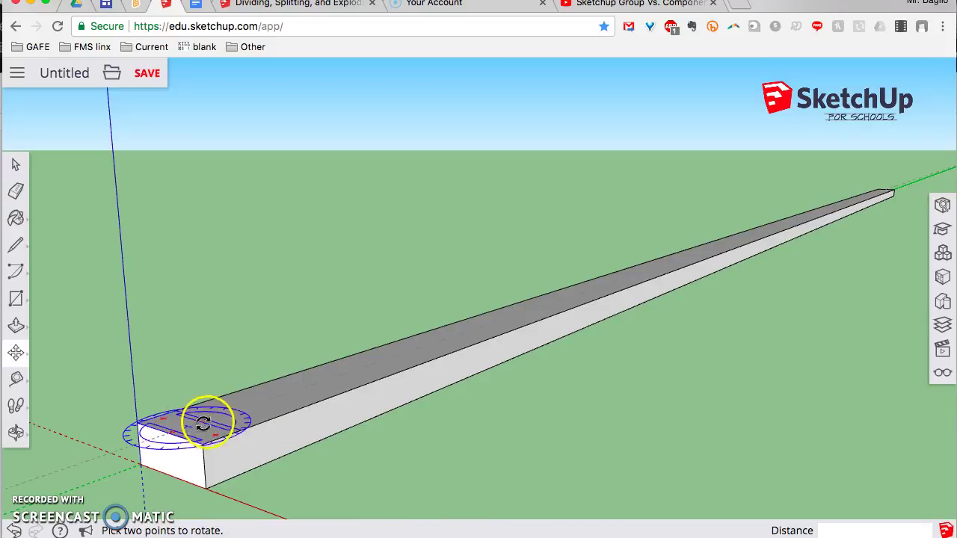
click(204, 422)
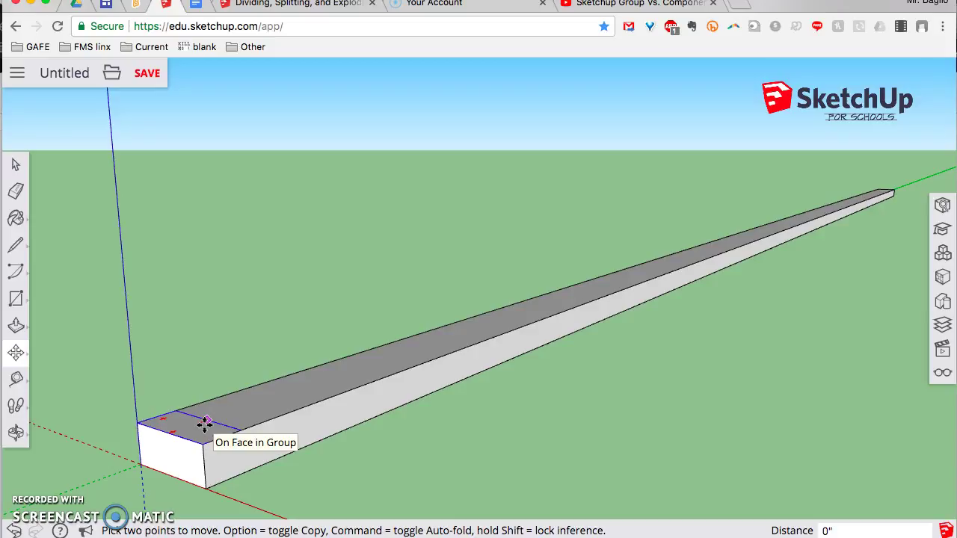
key(alt)
drag(204, 424, 254, 402)
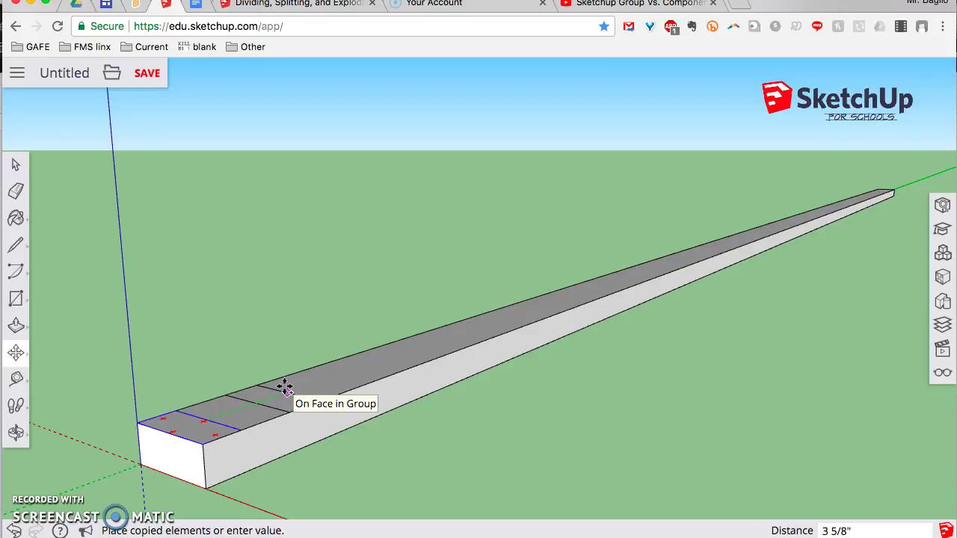
text(16)
click(299, 381)
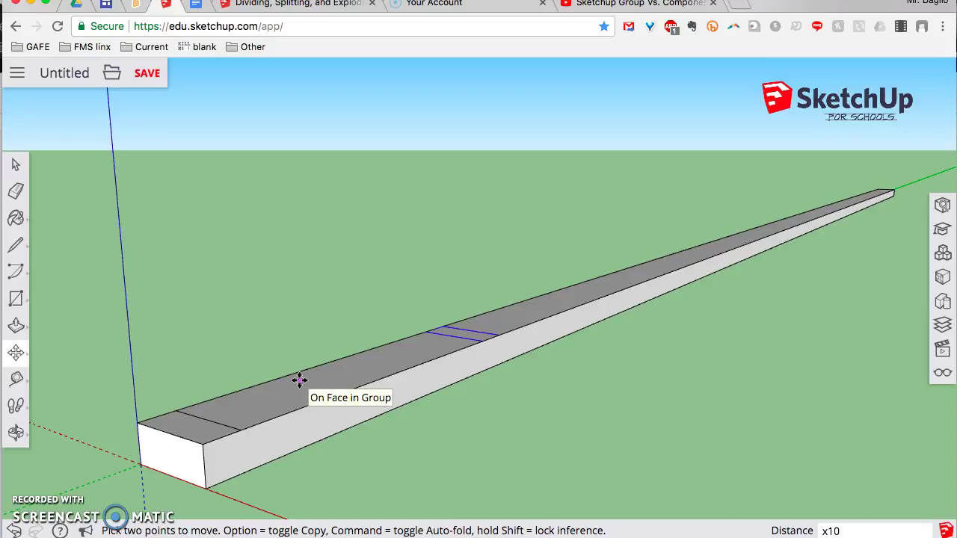
key(Return)
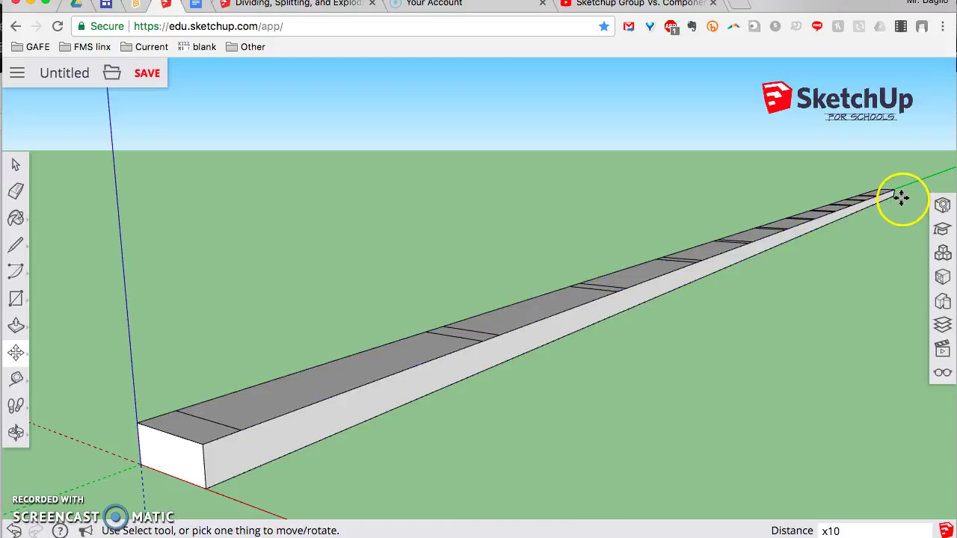
shift+middle_drag(899, 196, 430, 420)
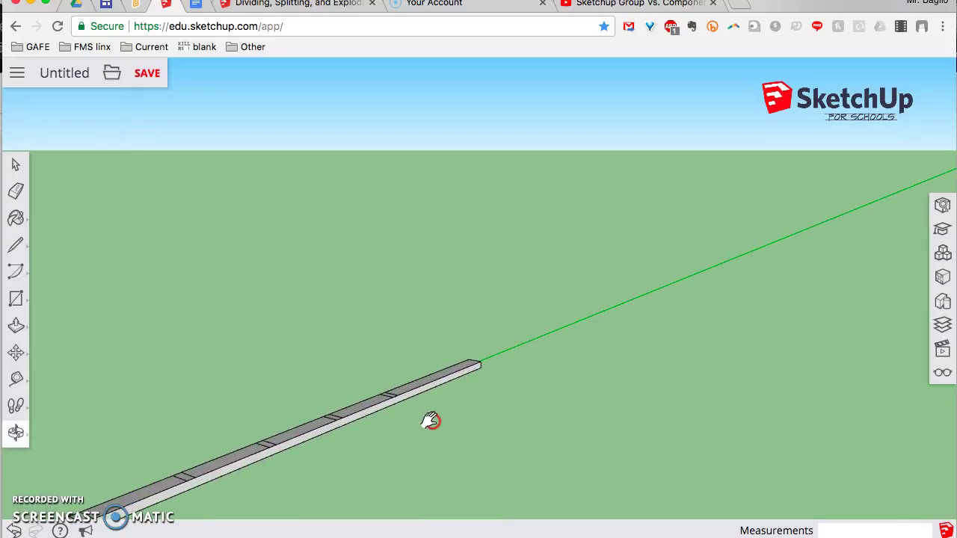
key(m)
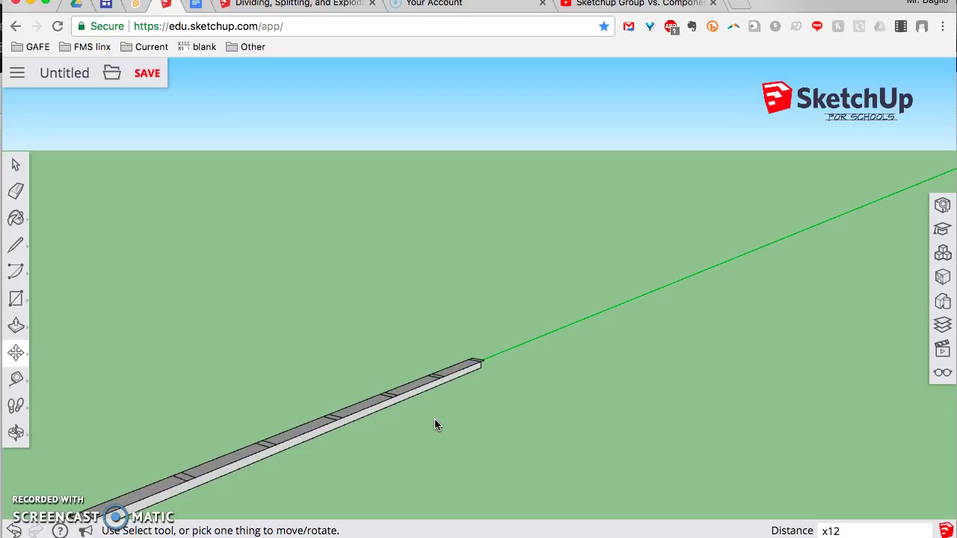
Move the last 2x4 slice back 1 1/2" so it sits flush with the board's far end.
click(469, 361)
click(466, 361)
click(468, 363)
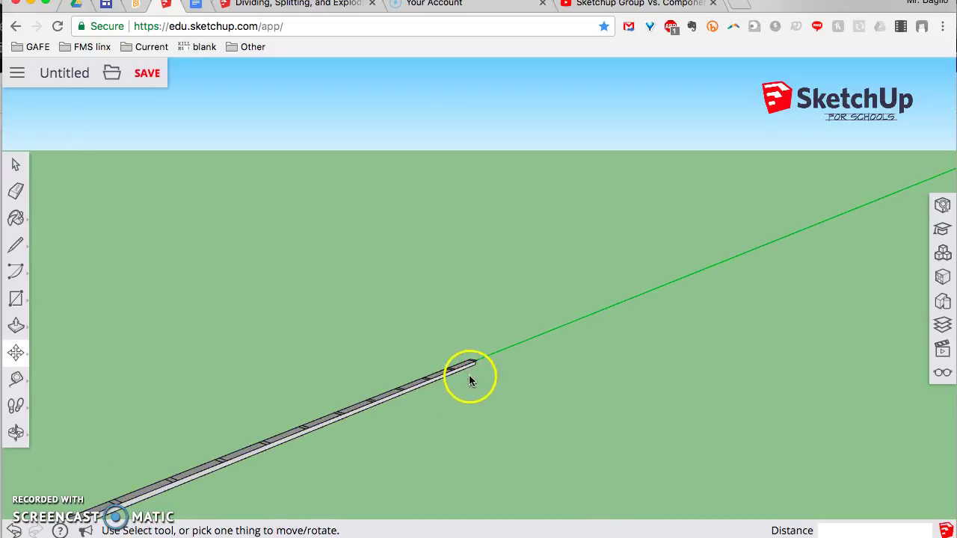
scroll(466, 361, up, 5)
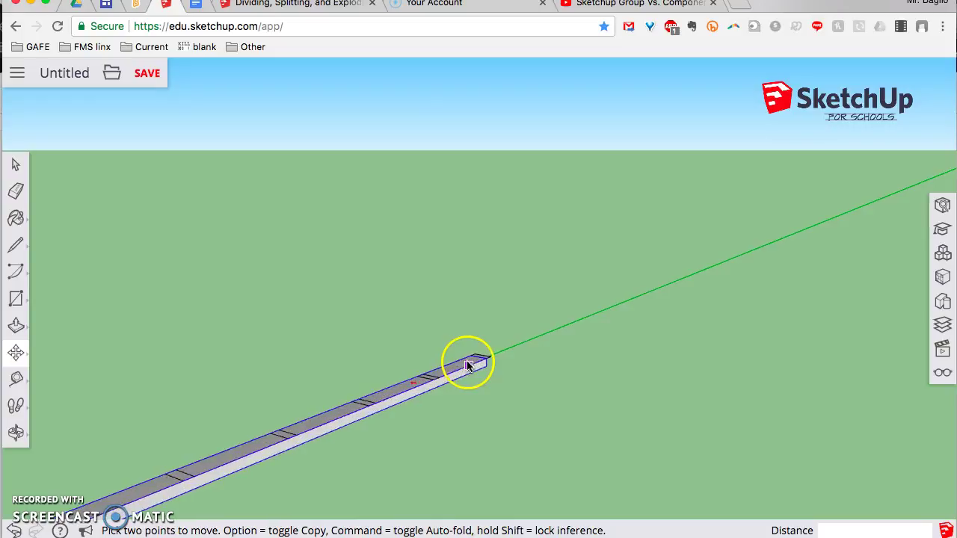
click(498, 352)
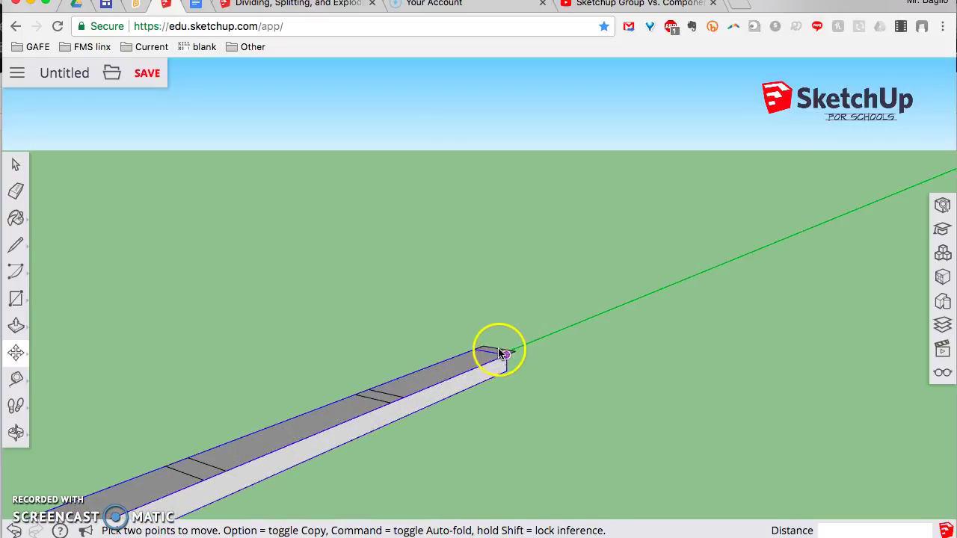
click(498, 349)
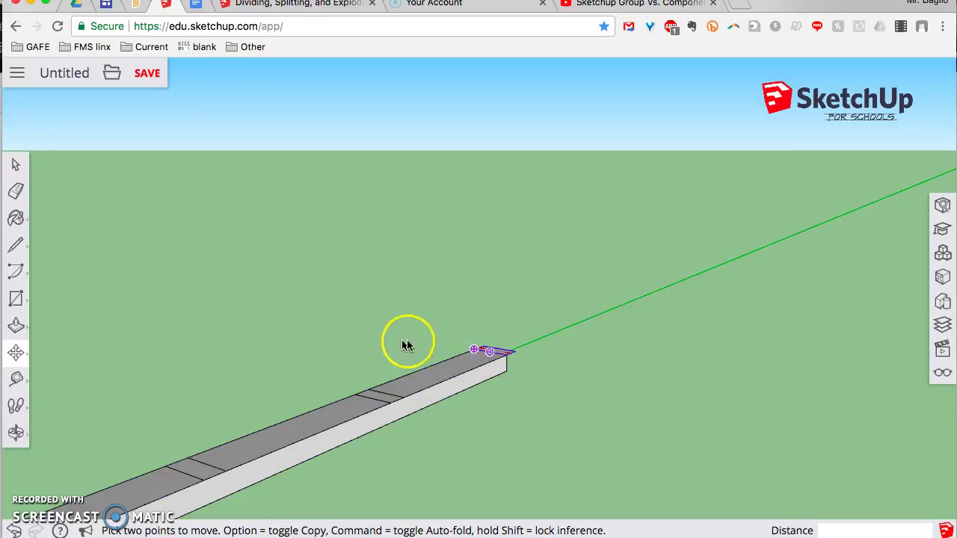
click(498, 349)
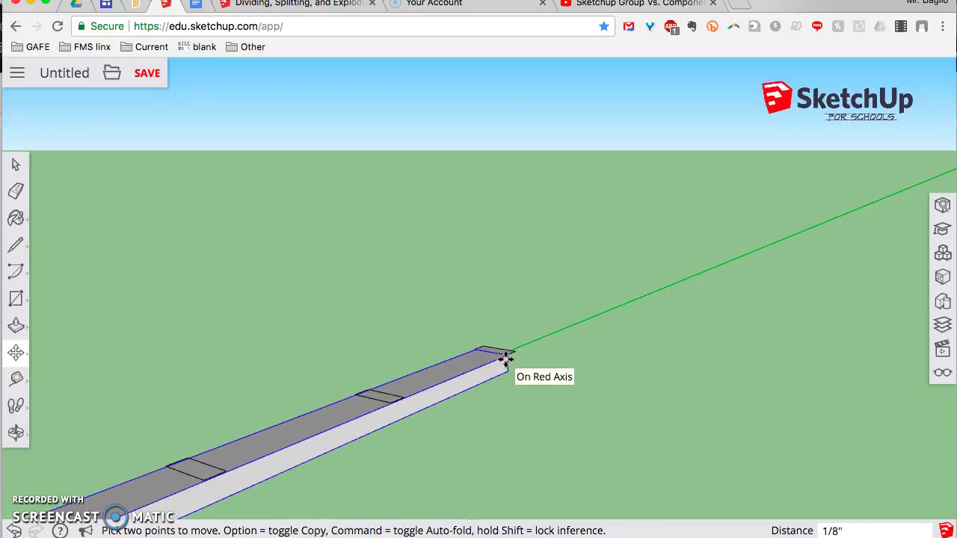
click(501, 351)
click(501, 352)
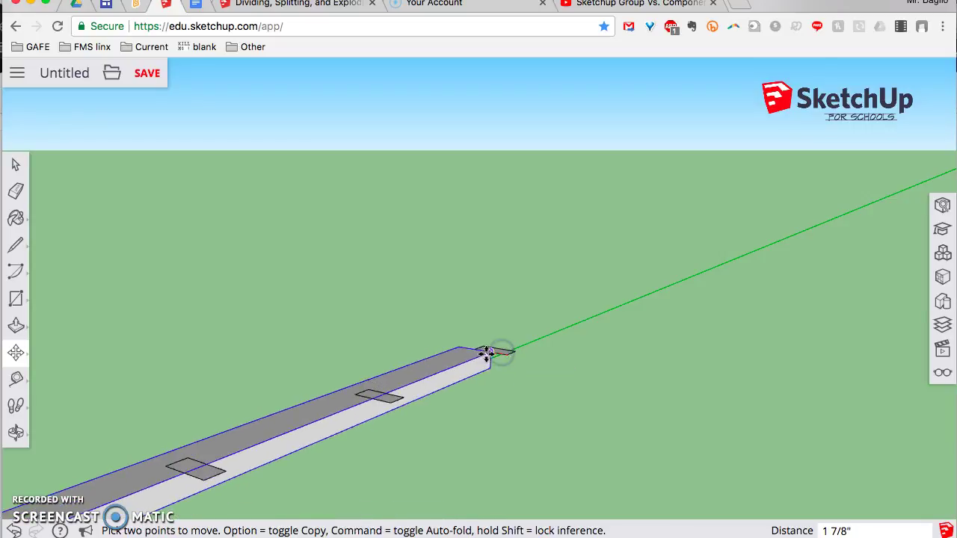
click(503, 358)
click(553, 367)
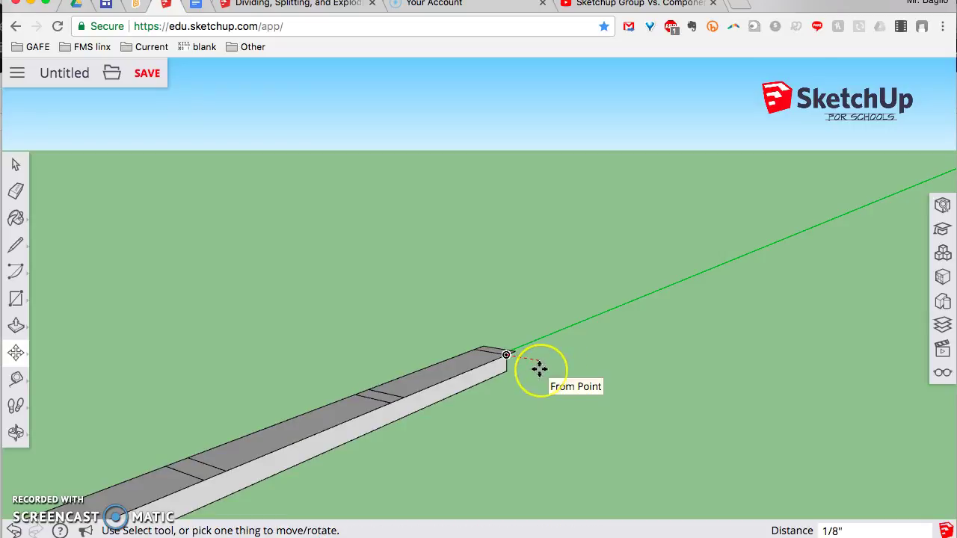
click(490, 353)
drag(489, 354, 497, 351)
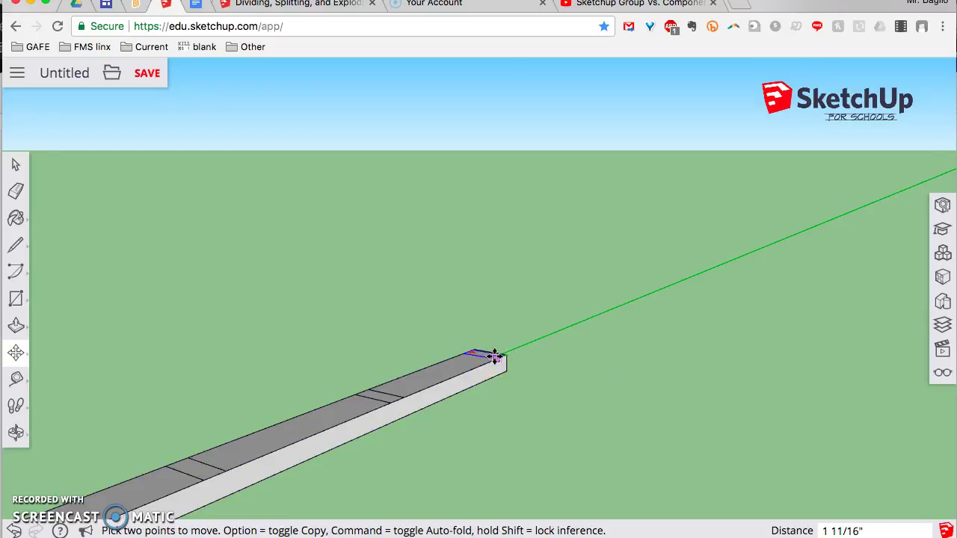
scroll(494, 355, down, 2)
scroll(493, 355, up, 5)
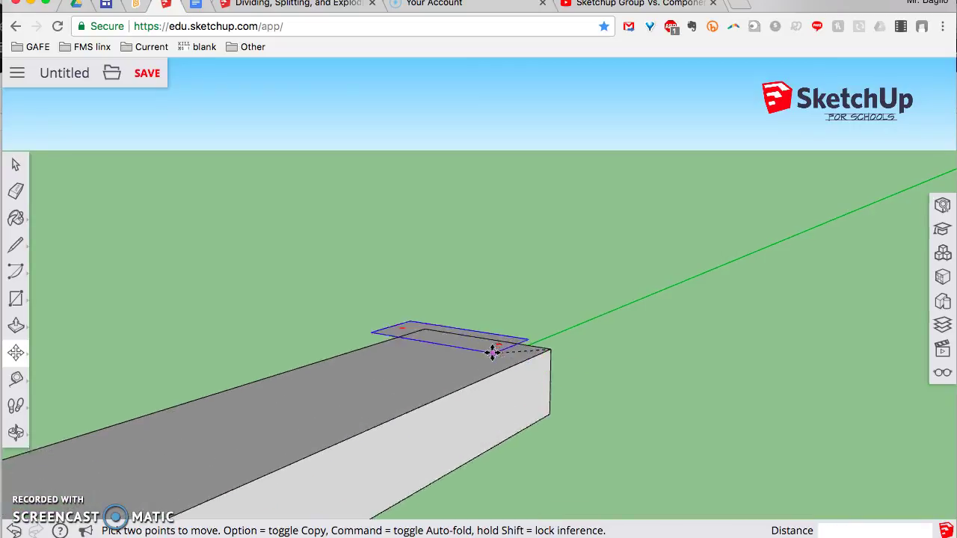
drag(502, 358, 519, 358)
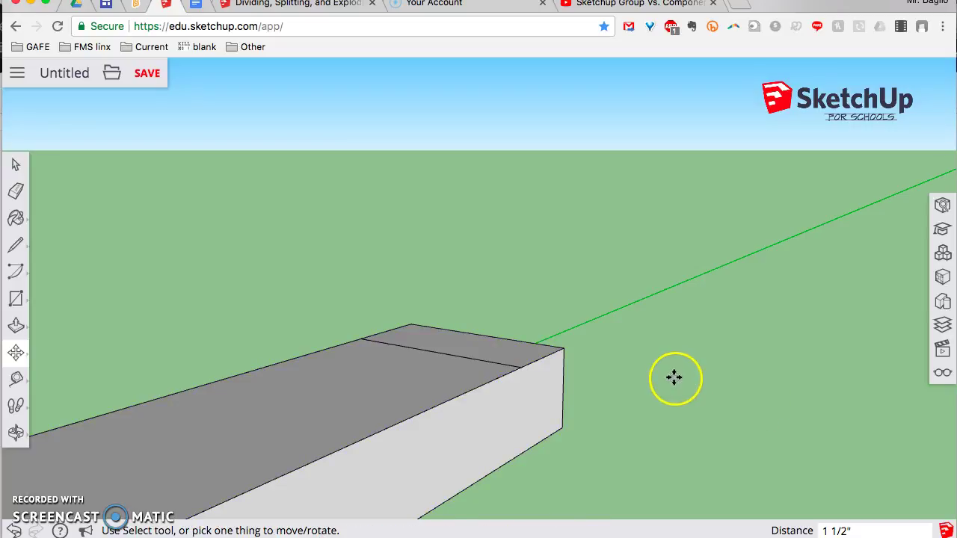
scroll(358, 342, up, 2)
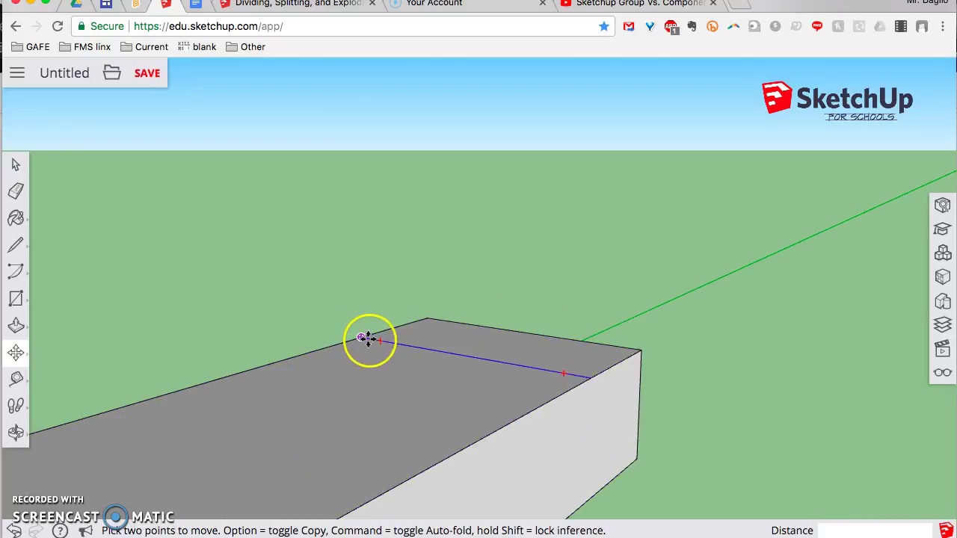
scroll(366, 340, down, 5)
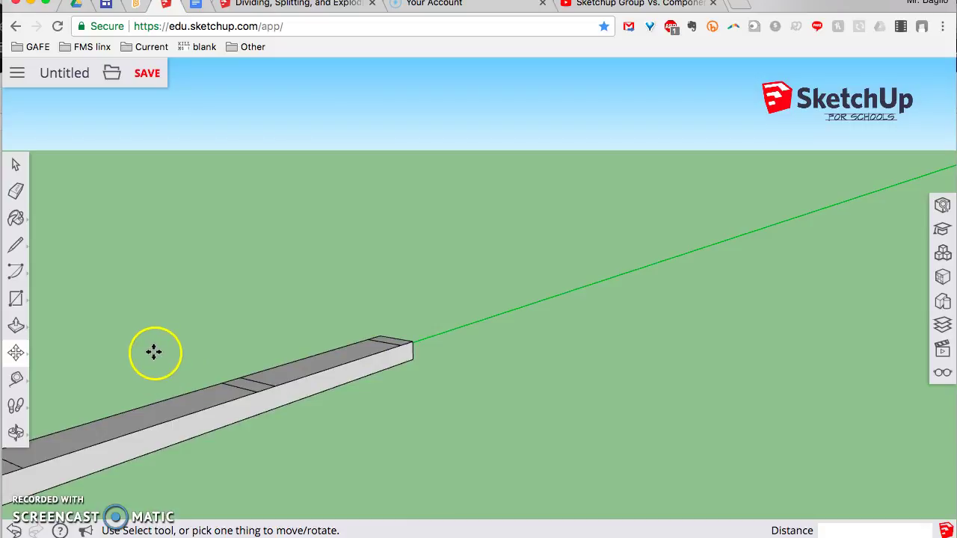
Orbit the view and open one 2x4 stud component for editing.
key(o)
drag(331, 316, 627, 179)
key(m)
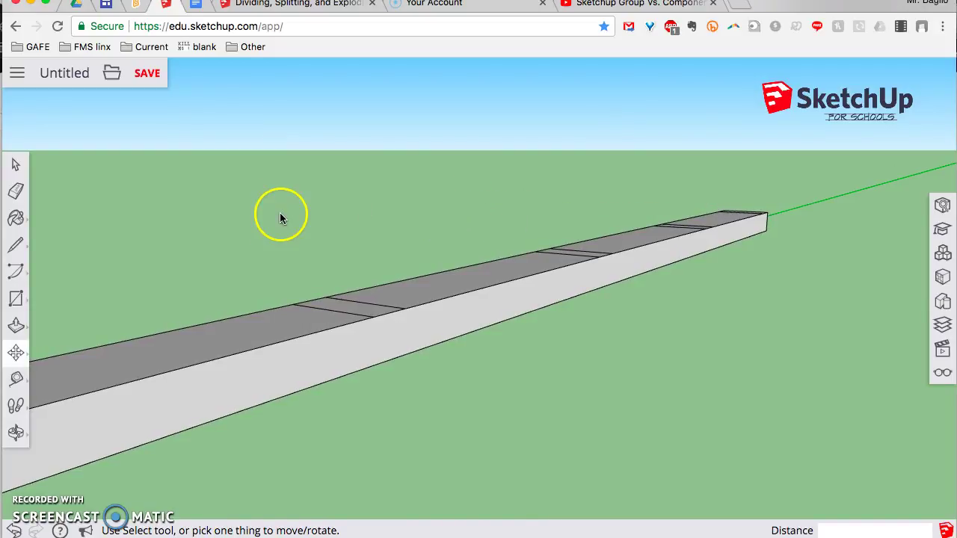
key(space)
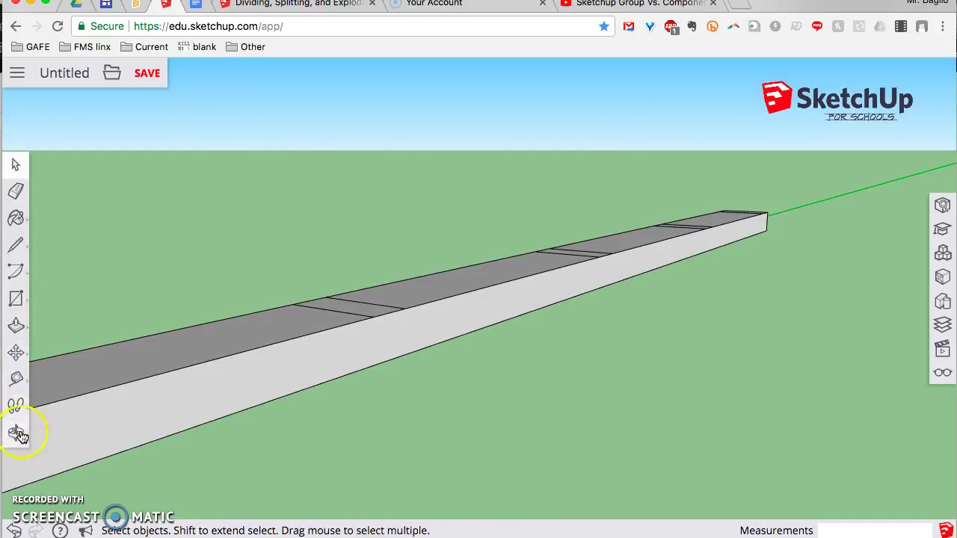
scroll(163, 335, up, 3)
scroll(167, 334, down, 5)
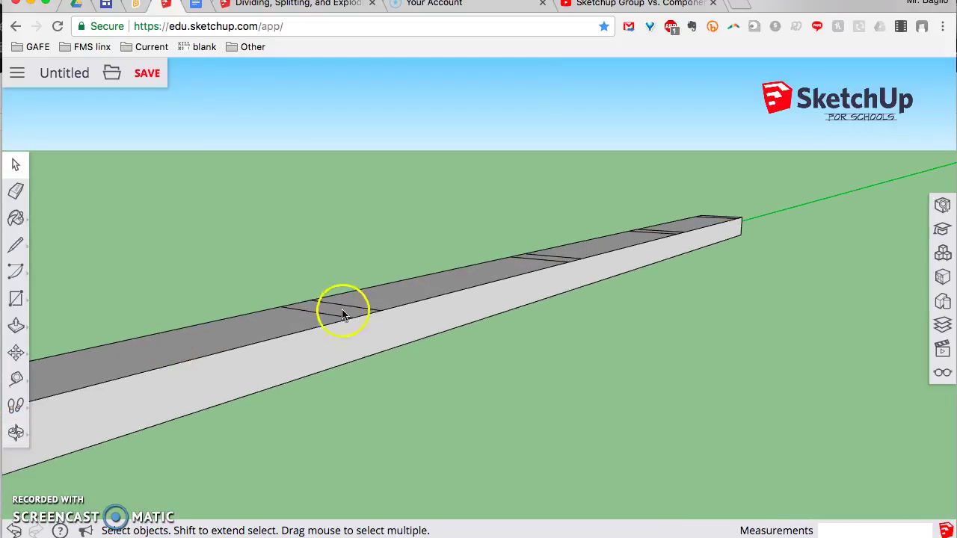
click(15, 328)
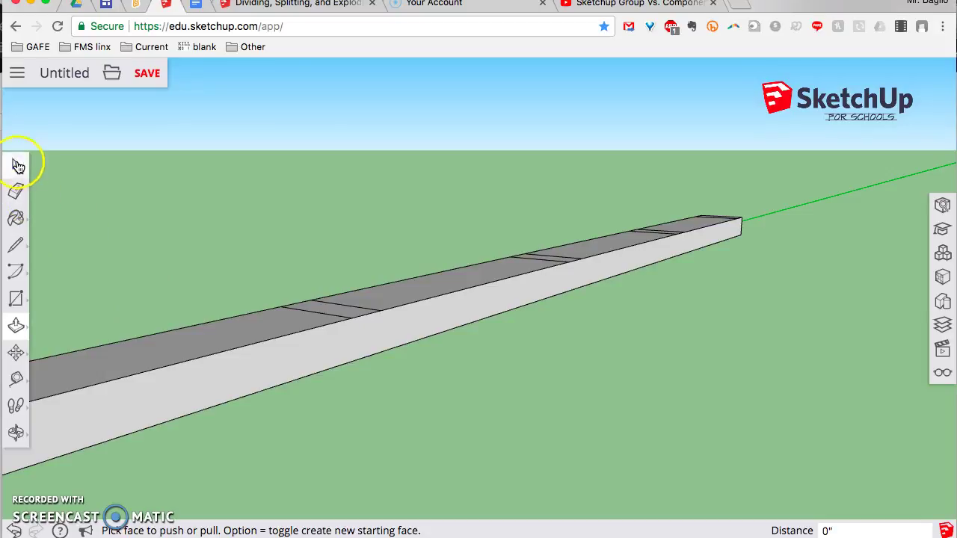
click(17, 165)
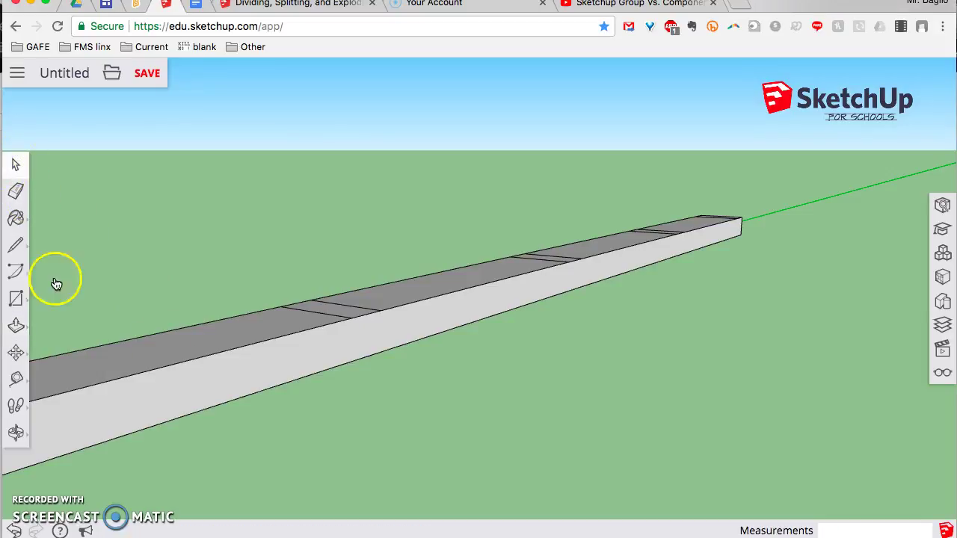
double_click(350, 310)
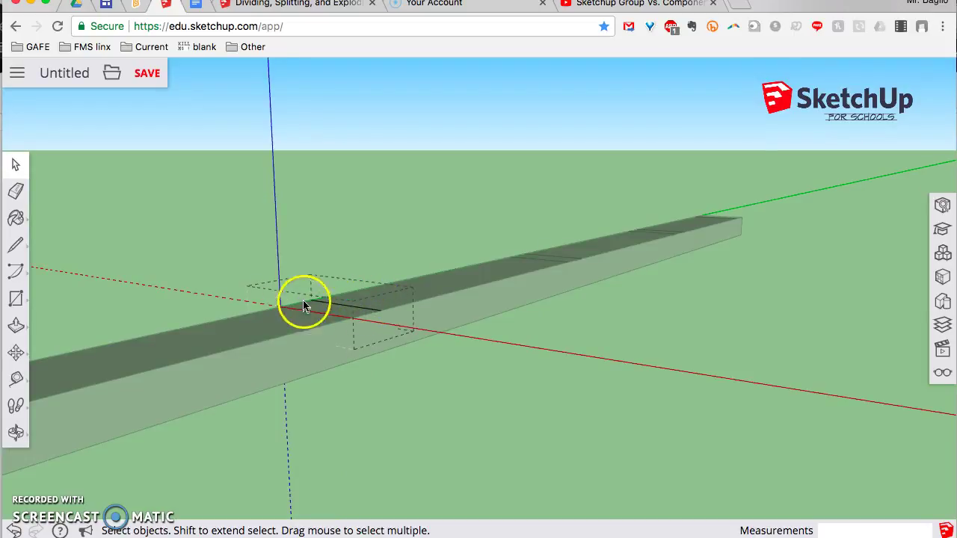
Push/Pull the stud's face up 8' so every matching stud rises to full height.
middle_drag(310, 284, 277, 363)
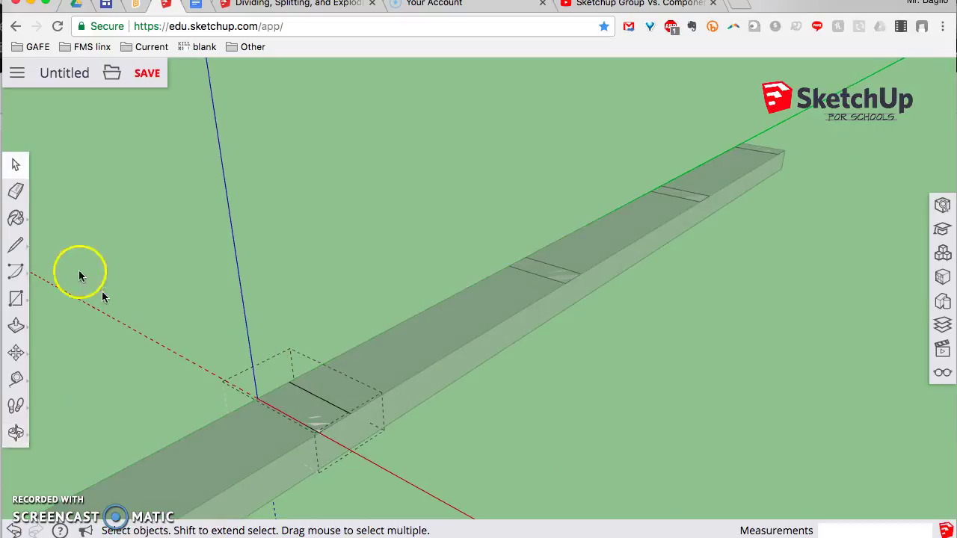
click(17, 324)
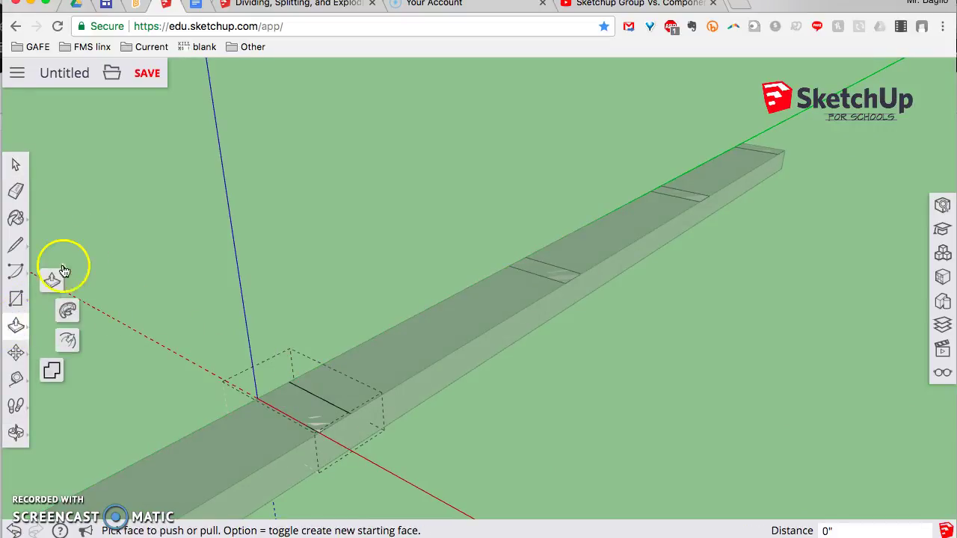
click(55, 282)
drag(298, 401, 295, 318)
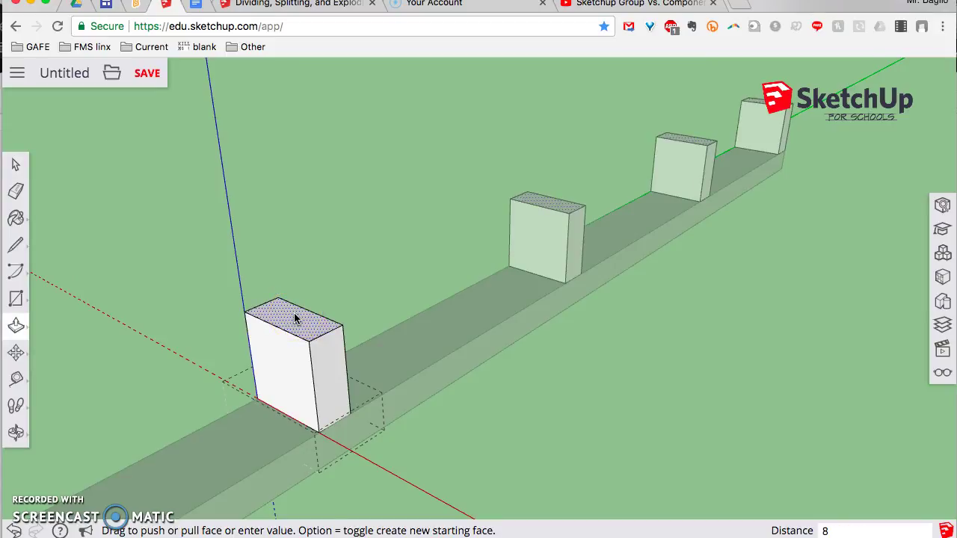
key(Return)
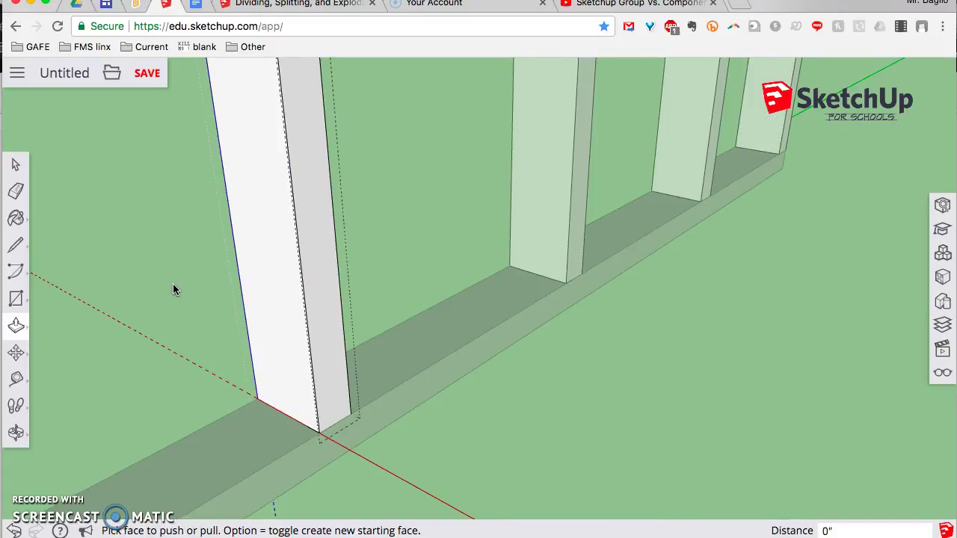
key(space)
Exit the stud component, zoom and orbit out over the wall, and select the bottom plate.
click(438, 359)
scroll(295, 342, down, 3)
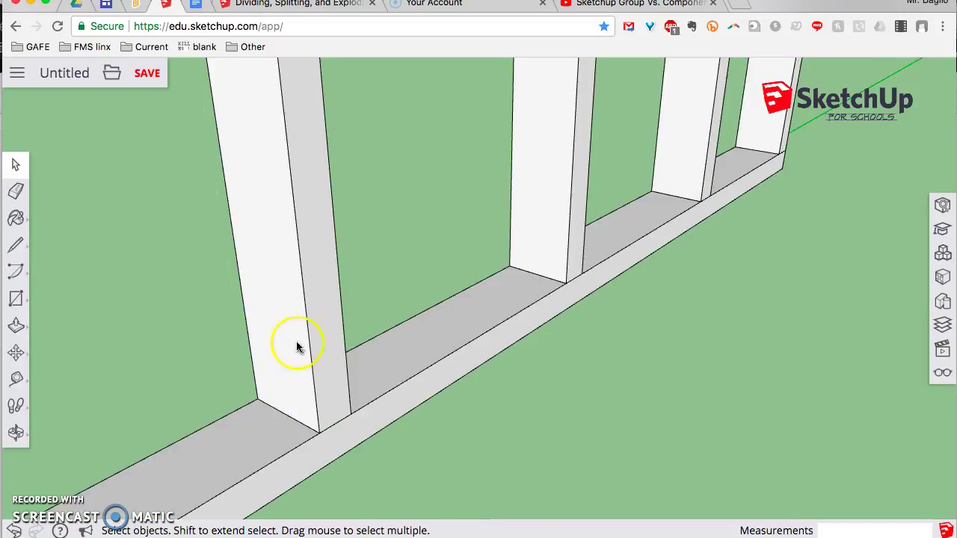
scroll(275, 320, up, 2)
scroll(276, 318, down, 4)
scroll(276, 324, down, 5)
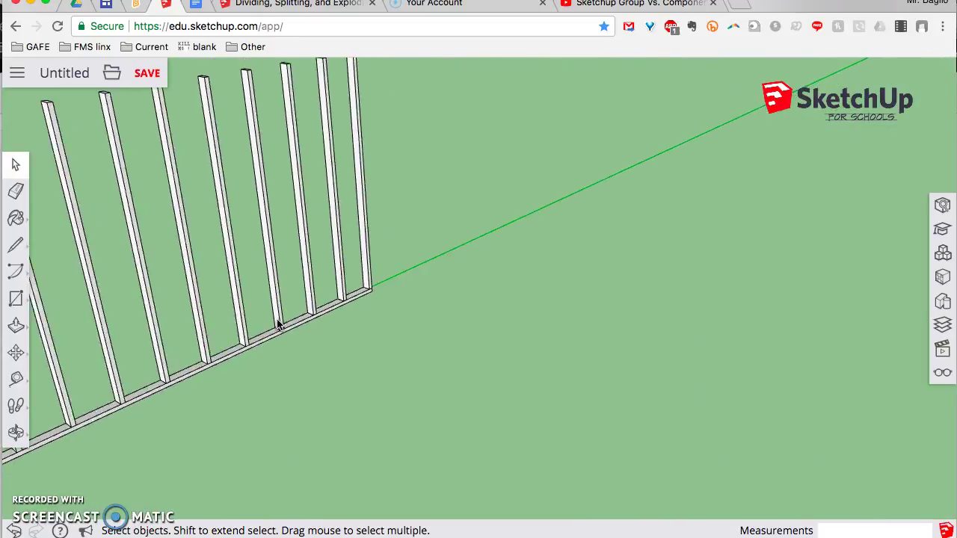
middle_drag(105, 308, 545, 220)
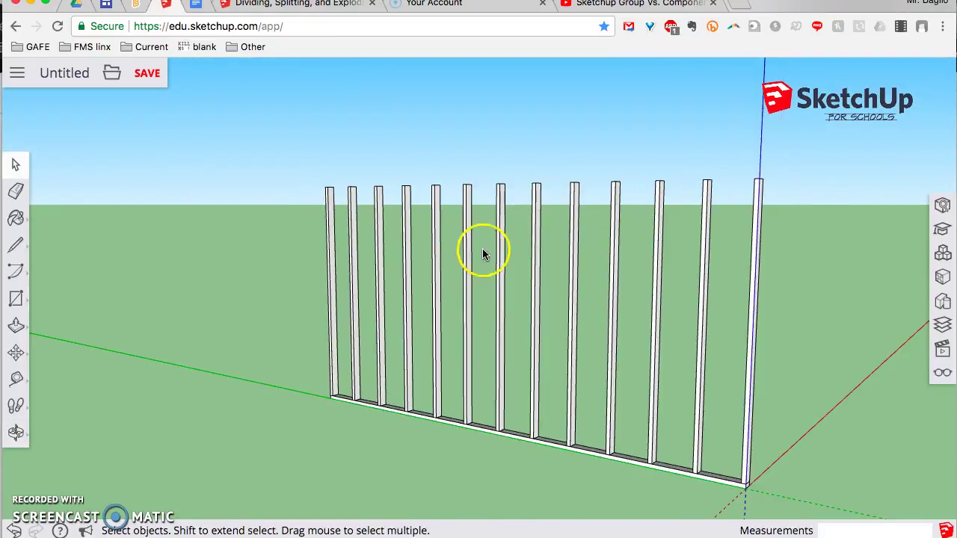
click(549, 441)
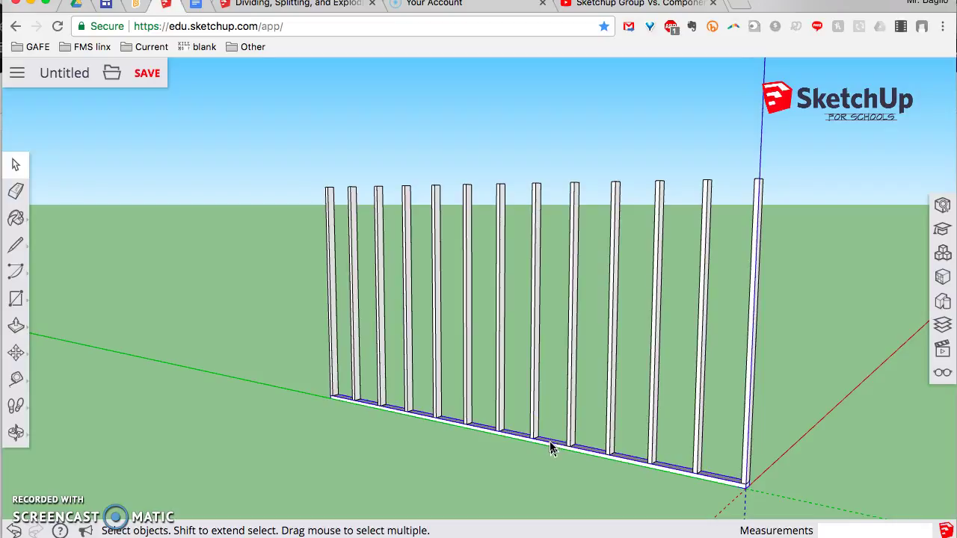
Copy the bottom board 8' up the blue axis to cap the stud tops.
click(17, 353)
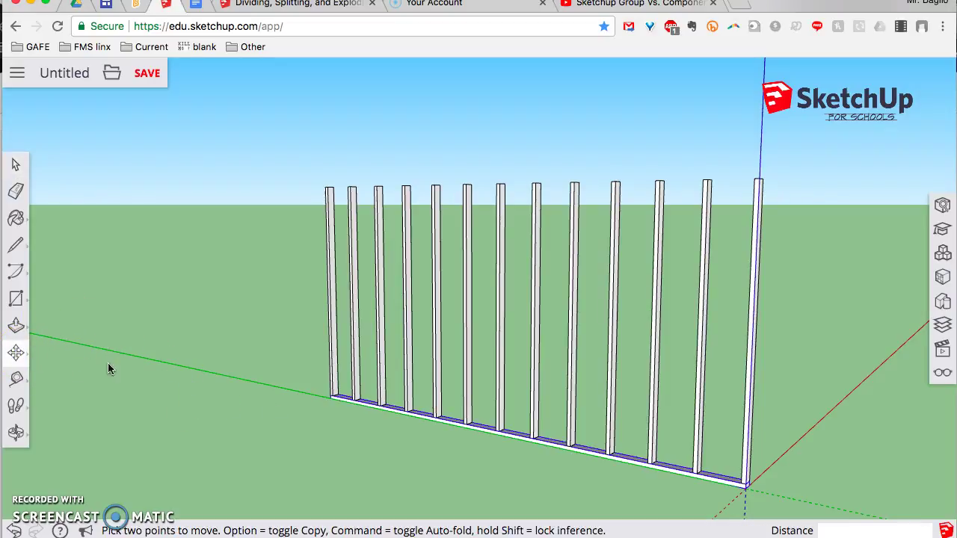
click(495, 427)
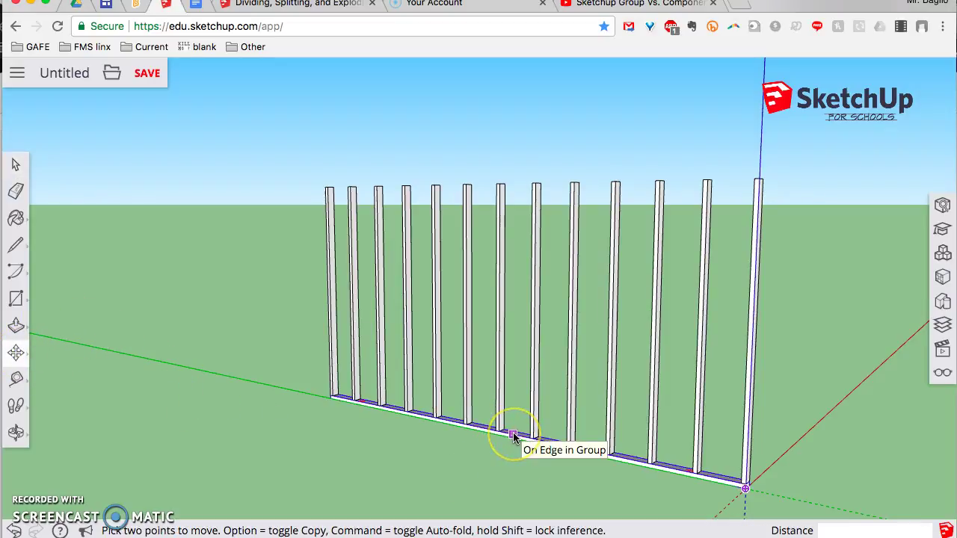
drag(512, 437, 513, 177)
key(alt)
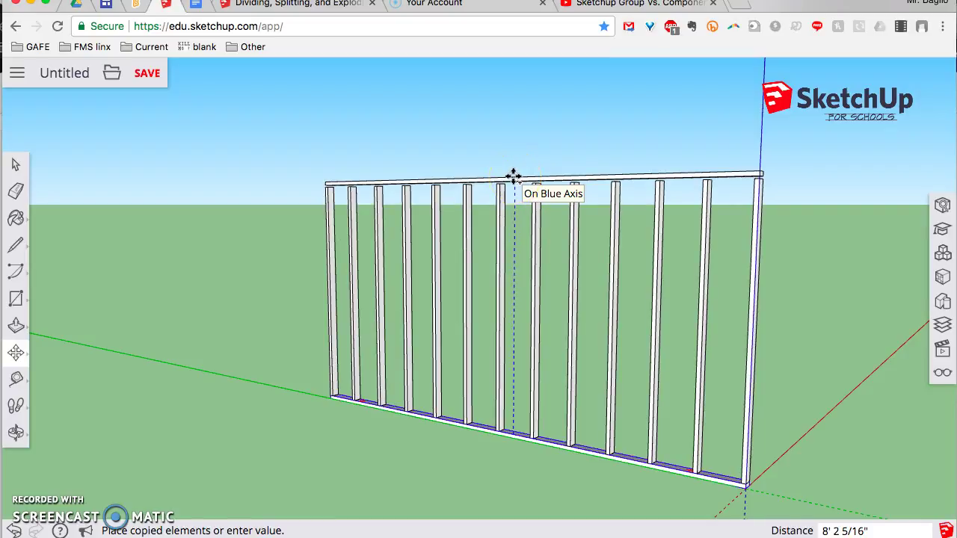
text(8')
key(Return)
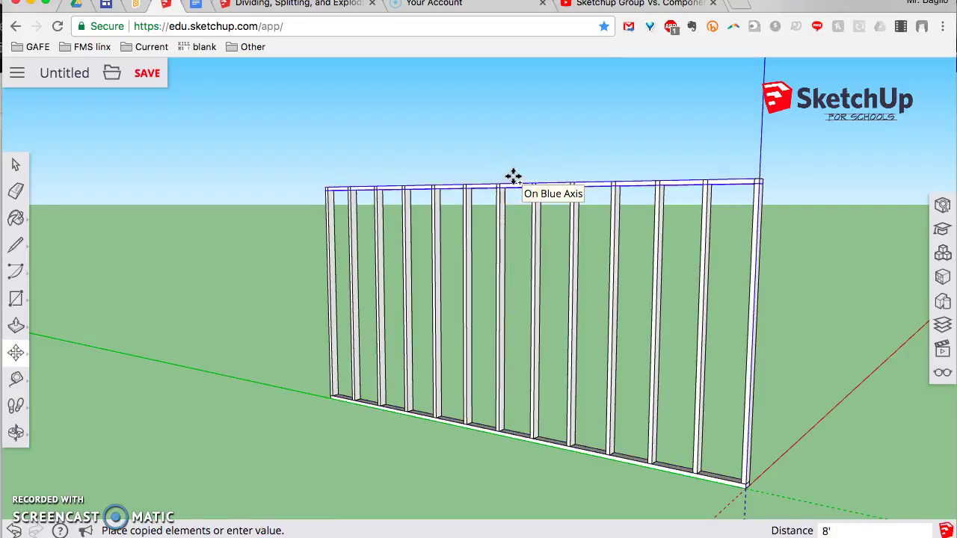